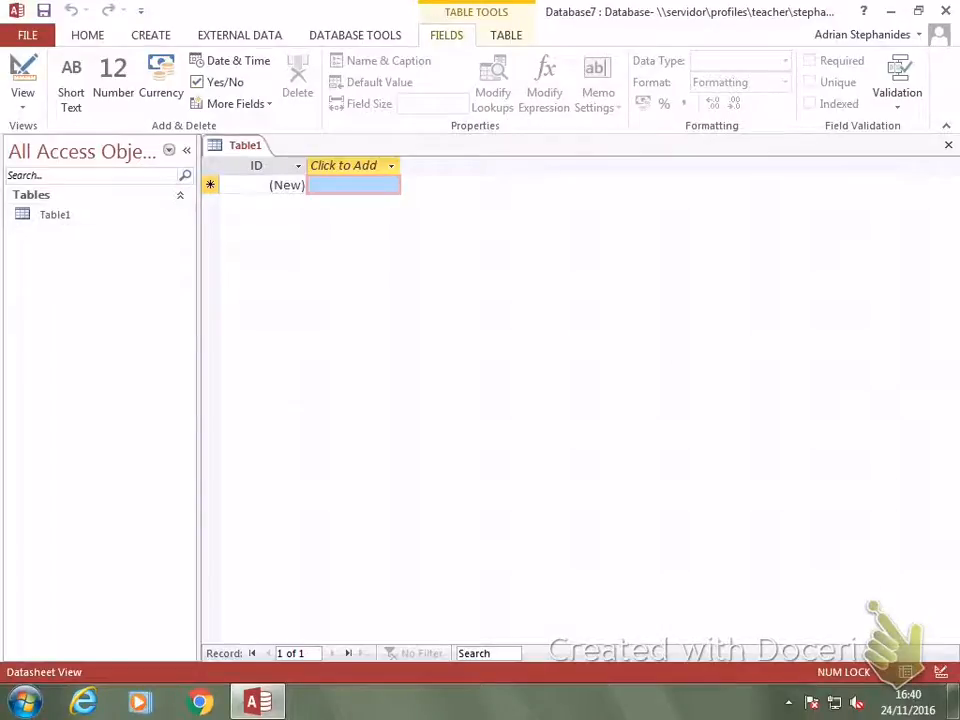
Switch the new table to Design View, saving it under the name student grades.
click(22, 95)
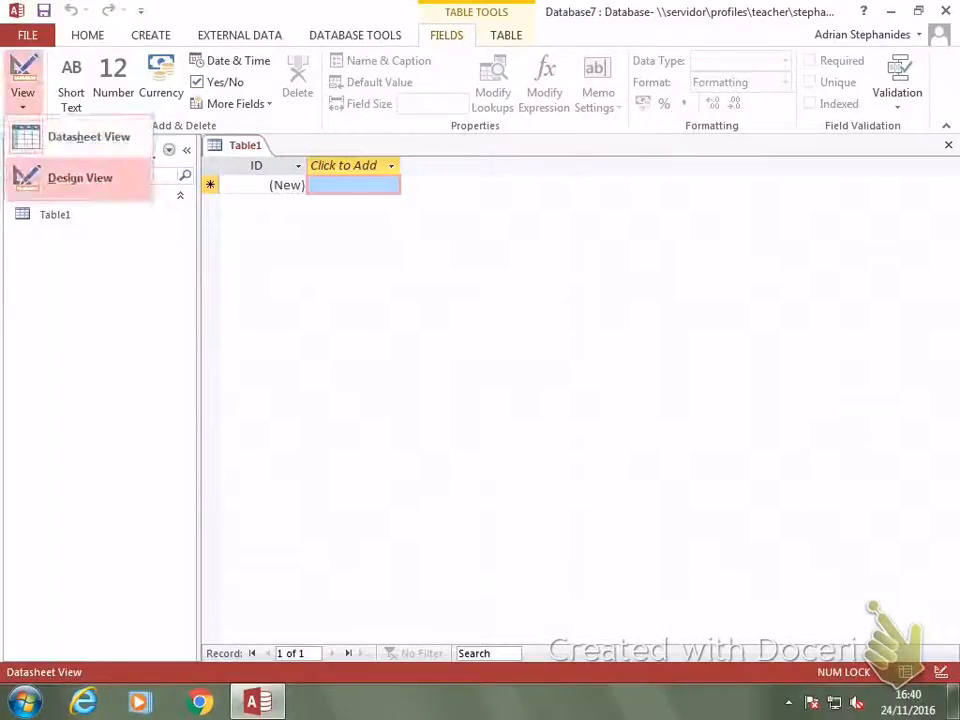
click(80, 177)
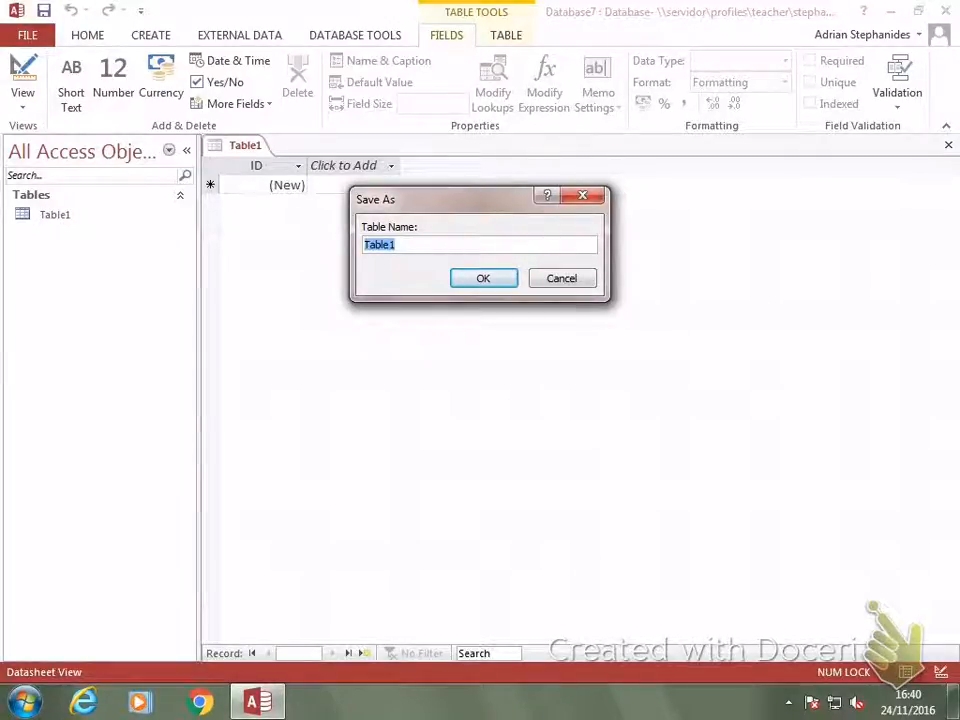
text(student ghrades)
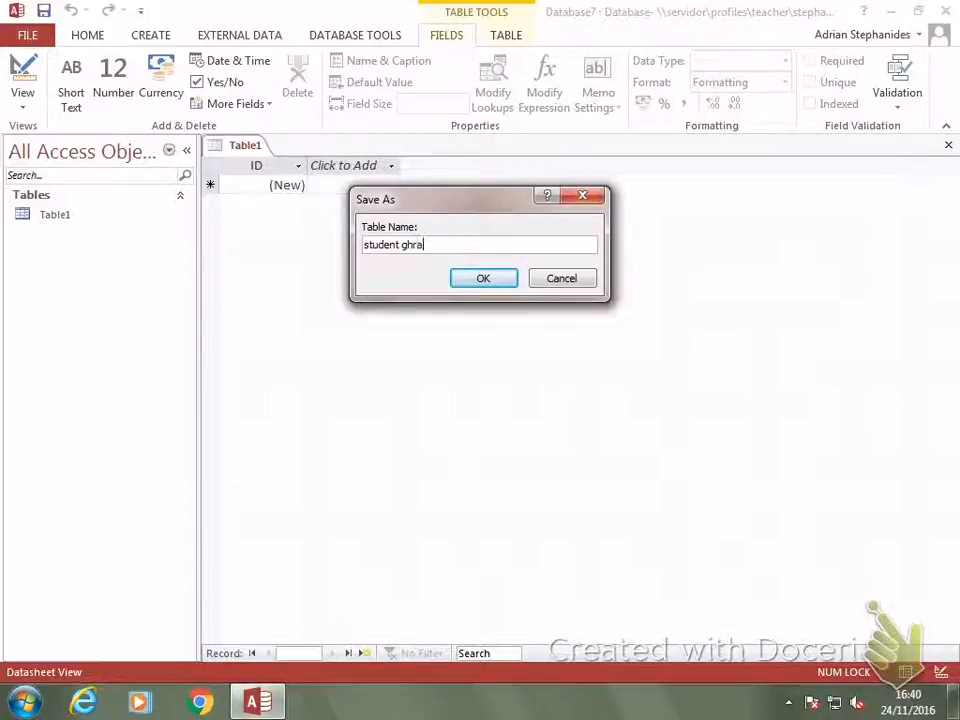
key(Left)
key(Left)
key(Left)
key(Left)
key(Left)
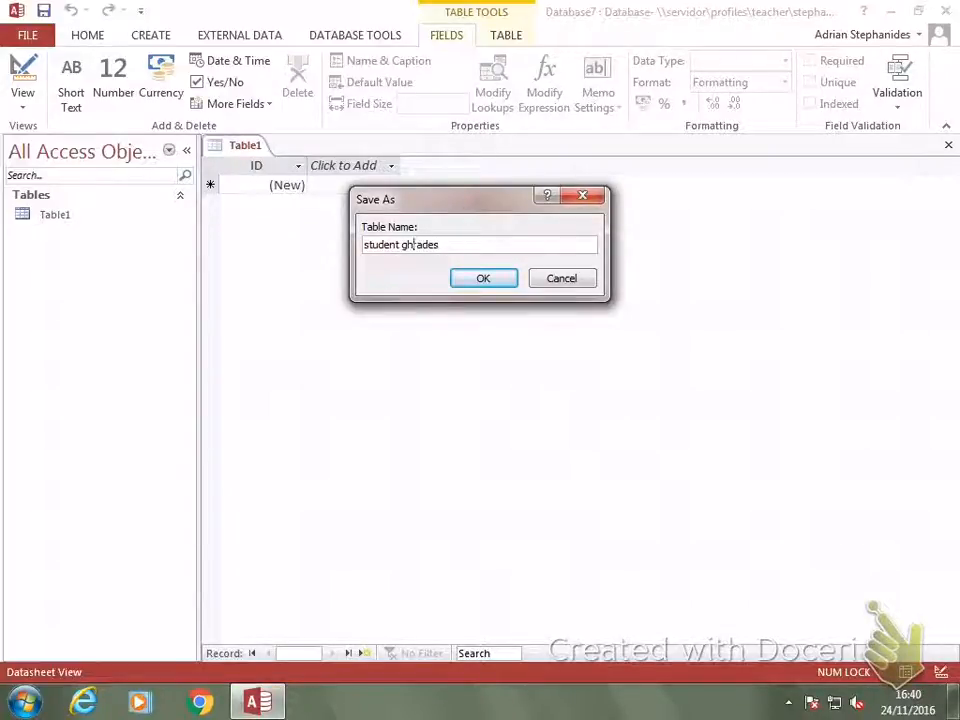
key(BackSpace)
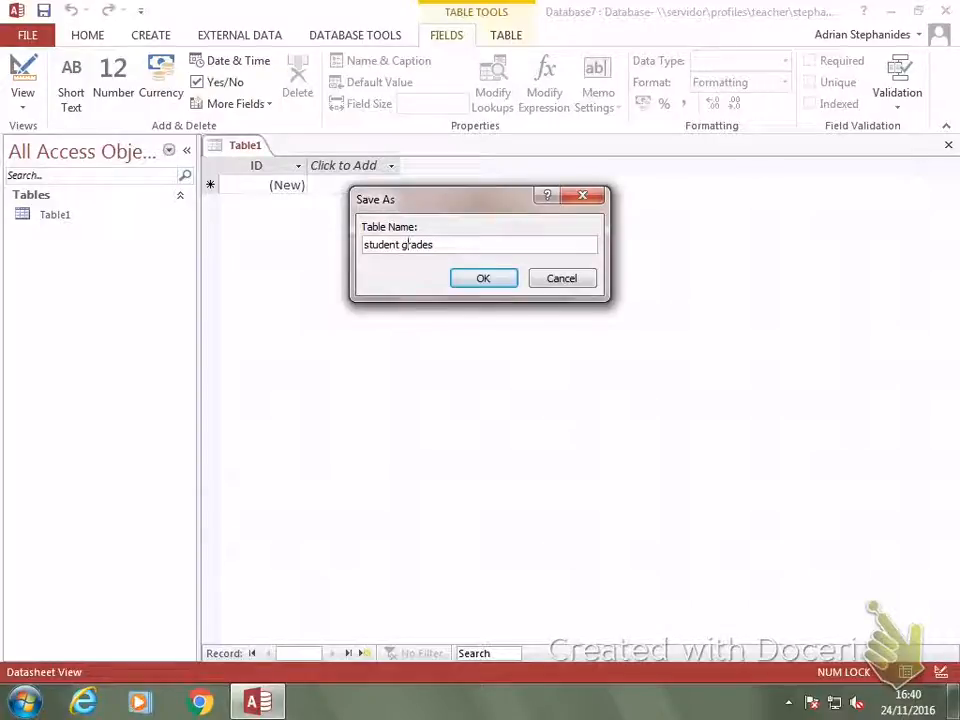
key(Return)
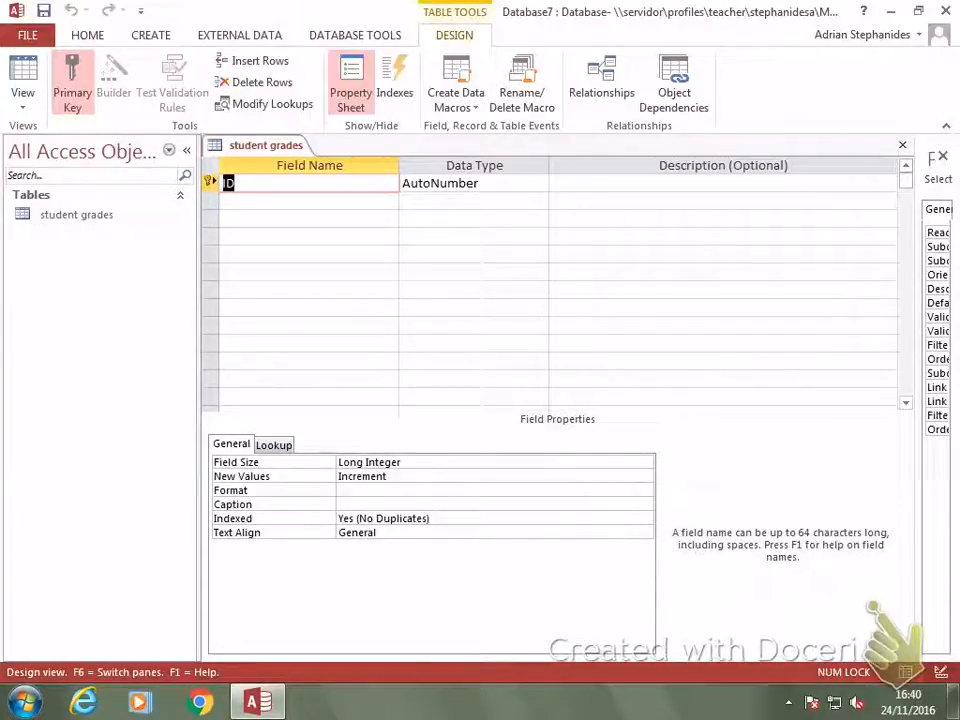
Add the fields First Name, Second Name and Gender below the ID field.
click(308, 201)
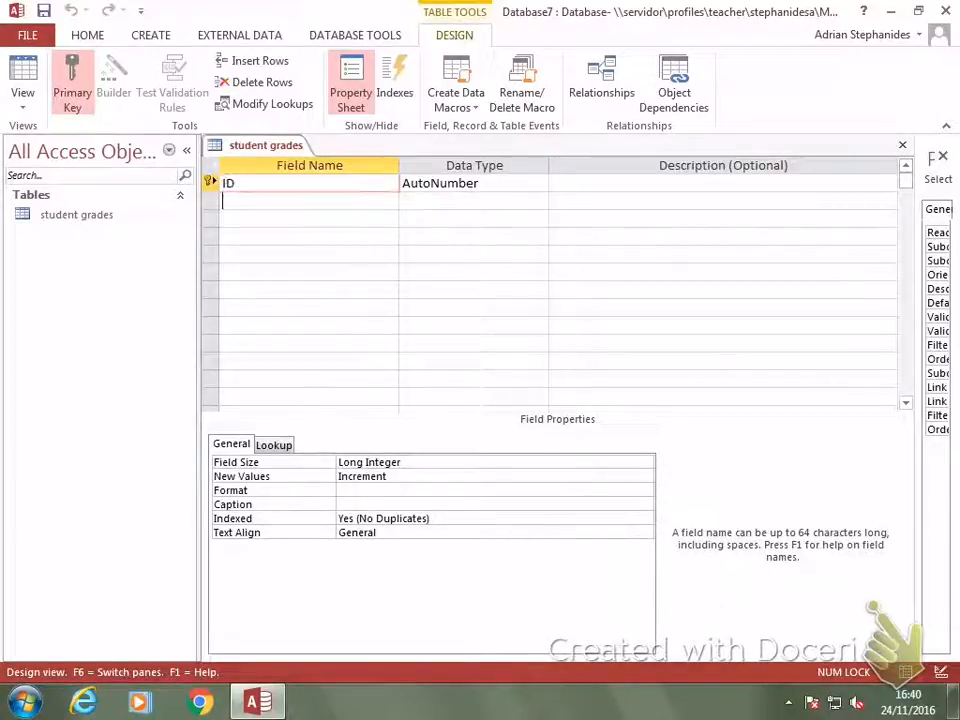
text(F)
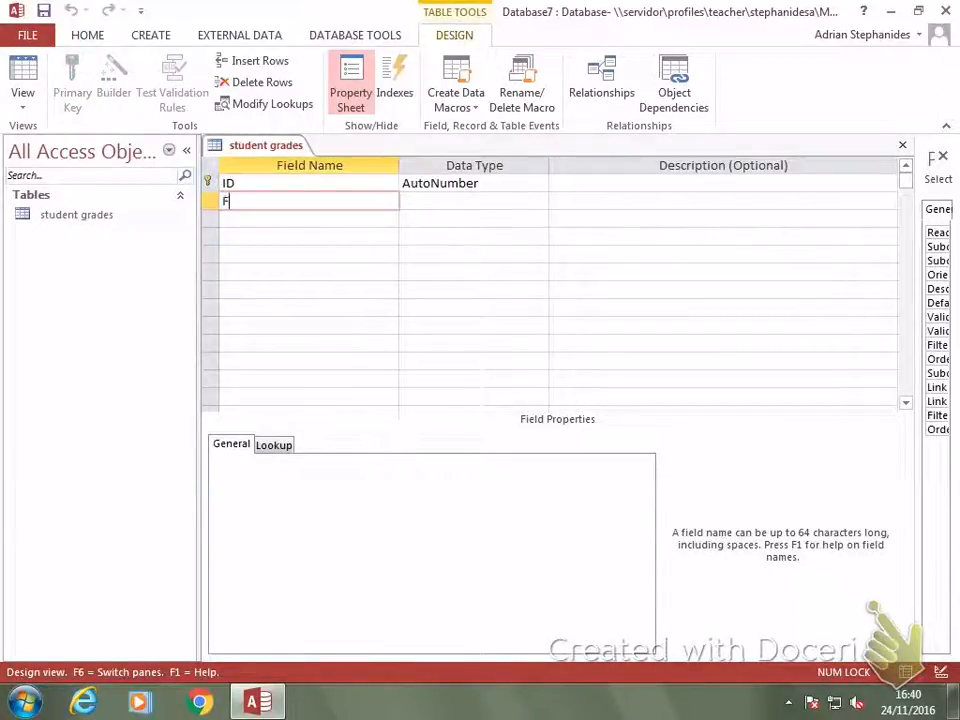
text(irst Name)
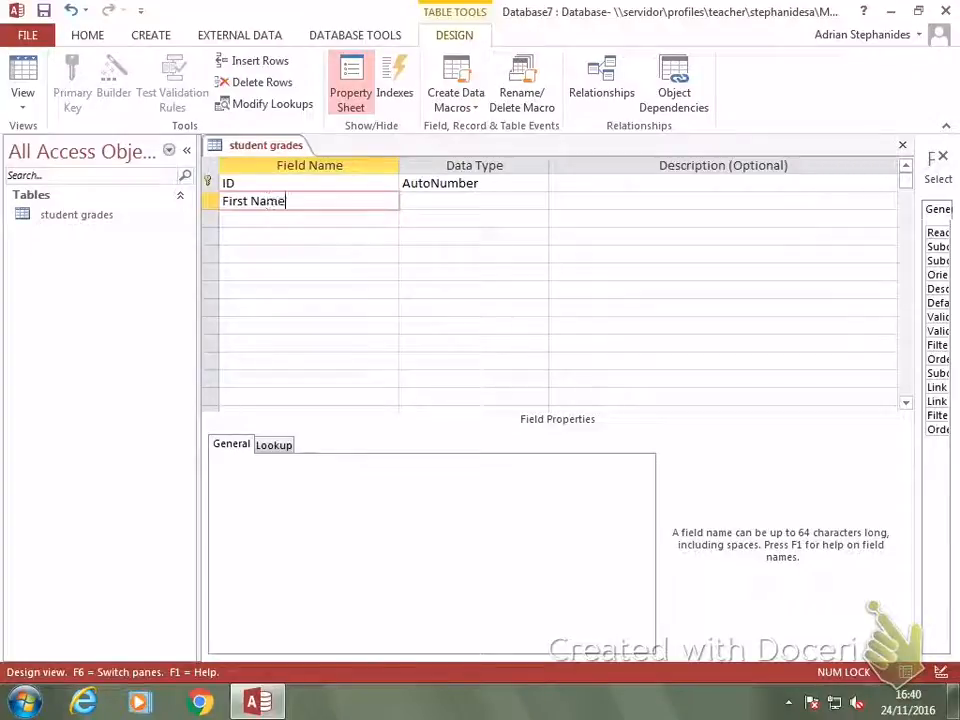
key(Down)
text(Second Name)
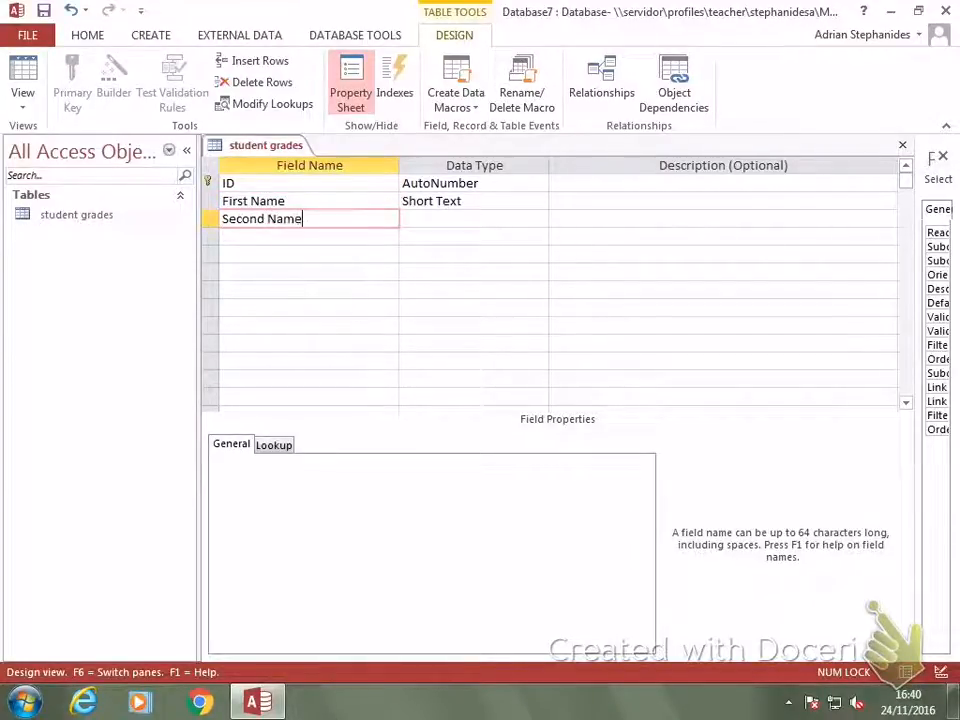
key(Down)
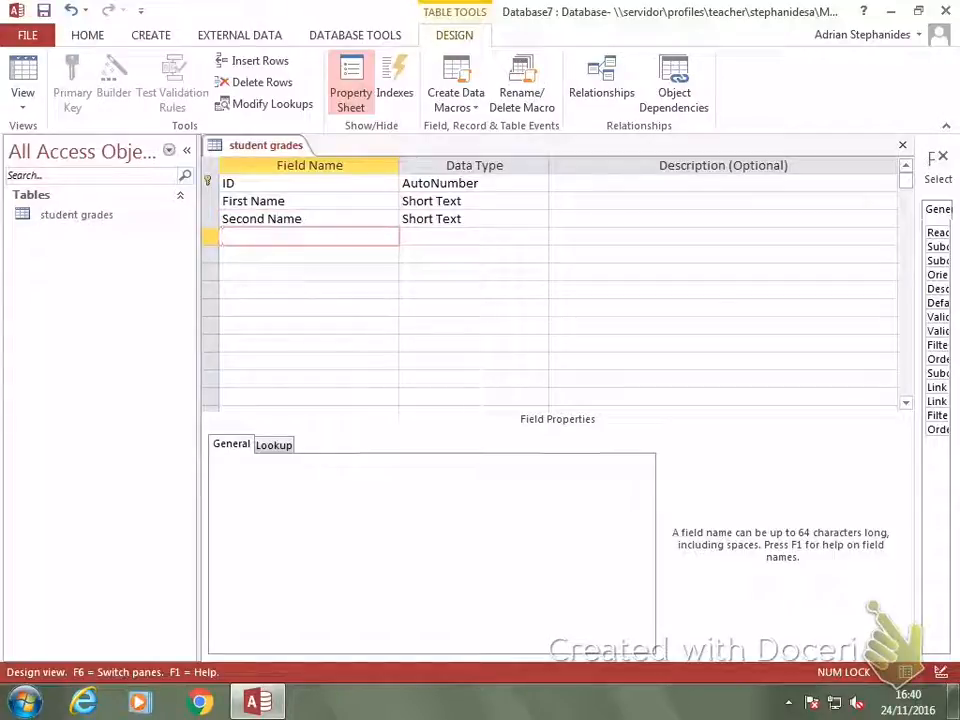
text(Gender)
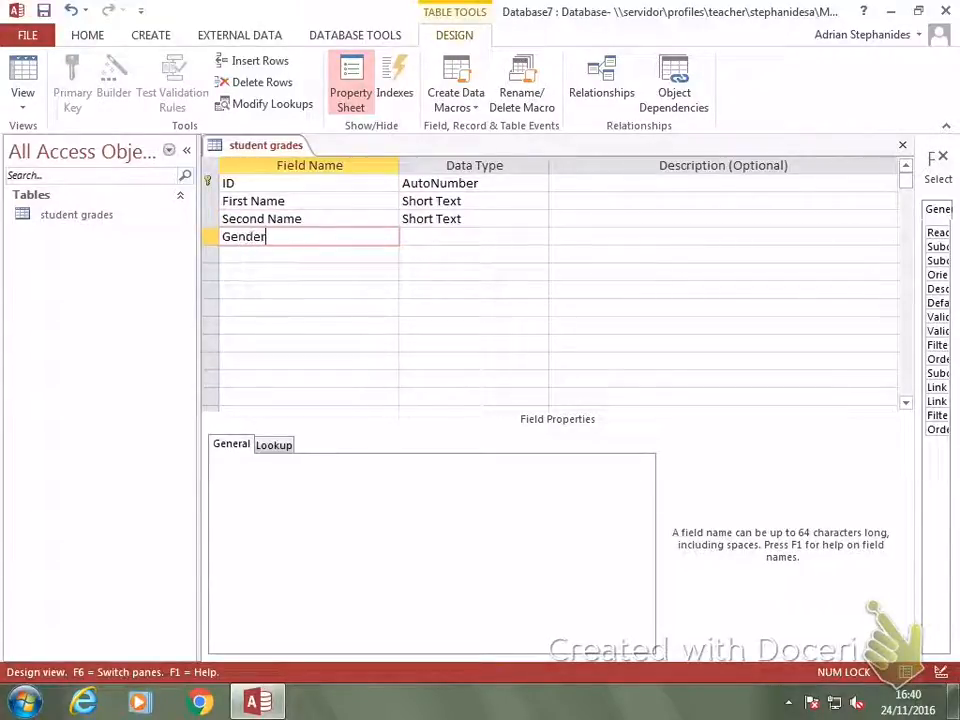
key(Down)
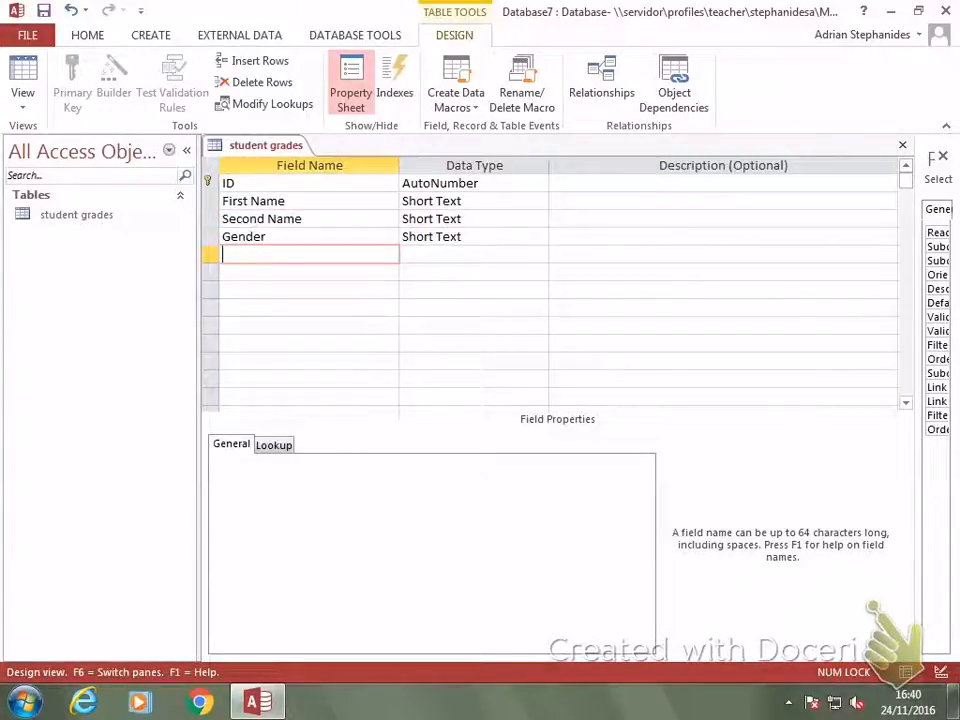
Add subject fields Maths, English, Science, ICT, Business and Art to the table design.
text(Maths)
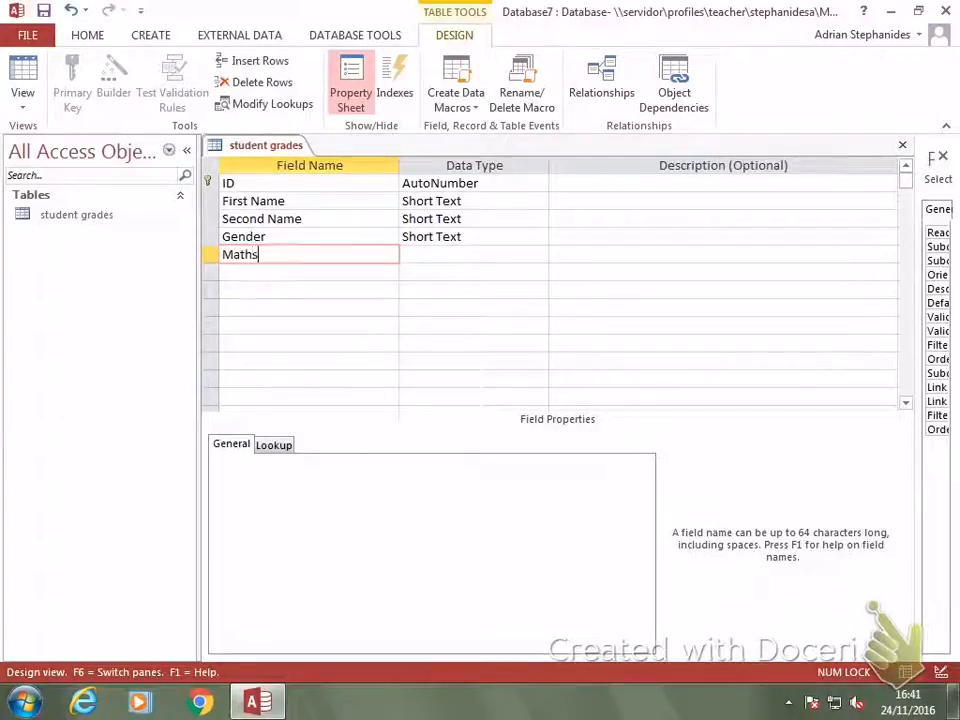
key(Down)
text(Engli)
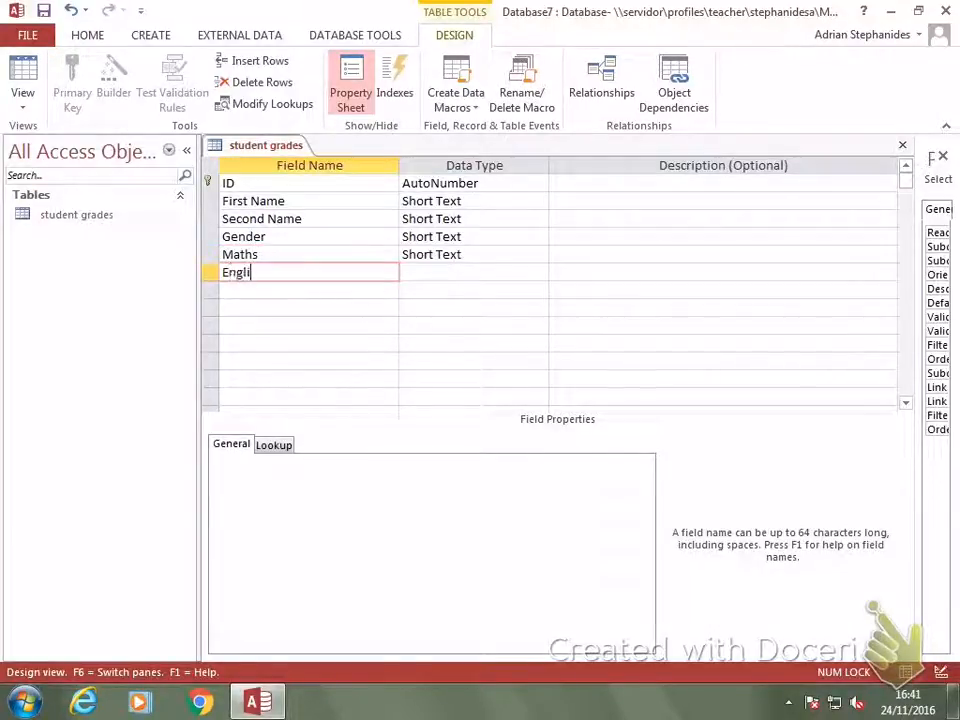
text(sh)
key(Down)
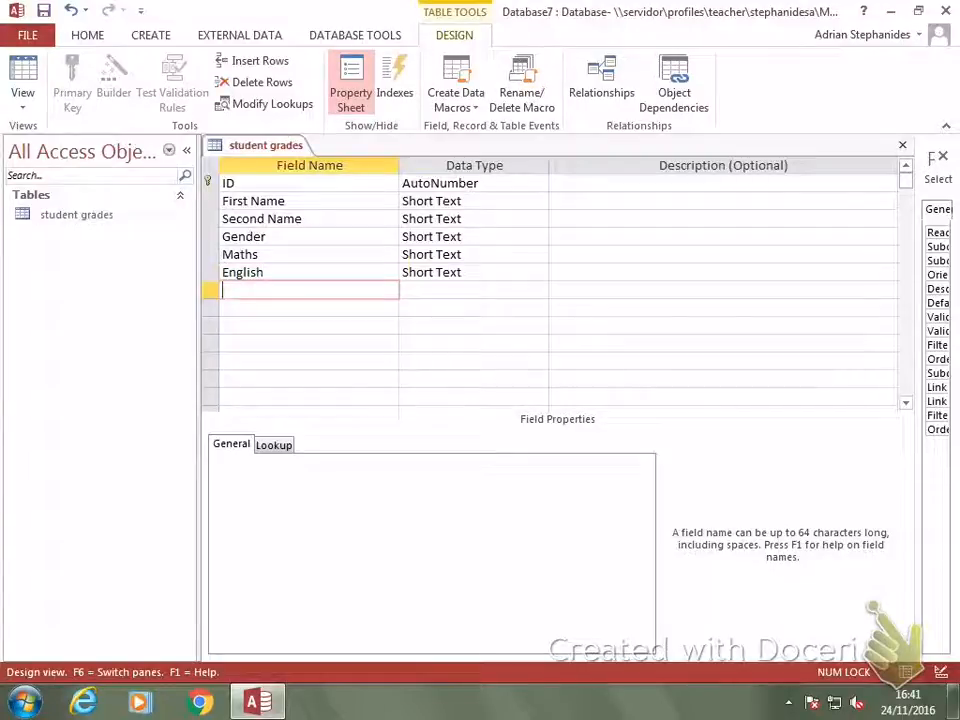
text(Science)
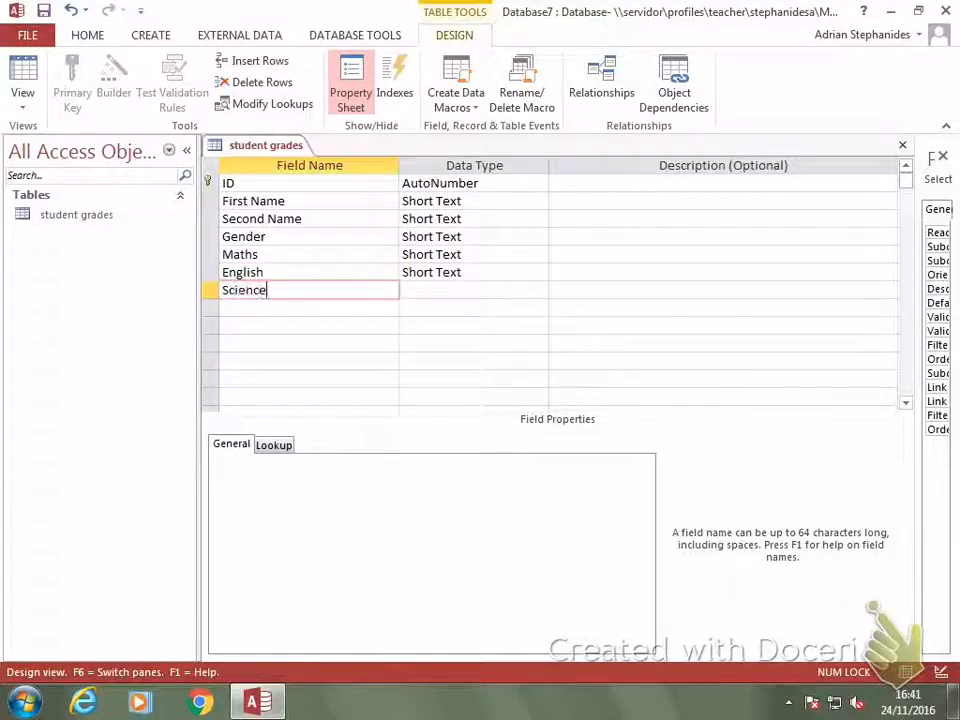
key(Down)
text(ICT)
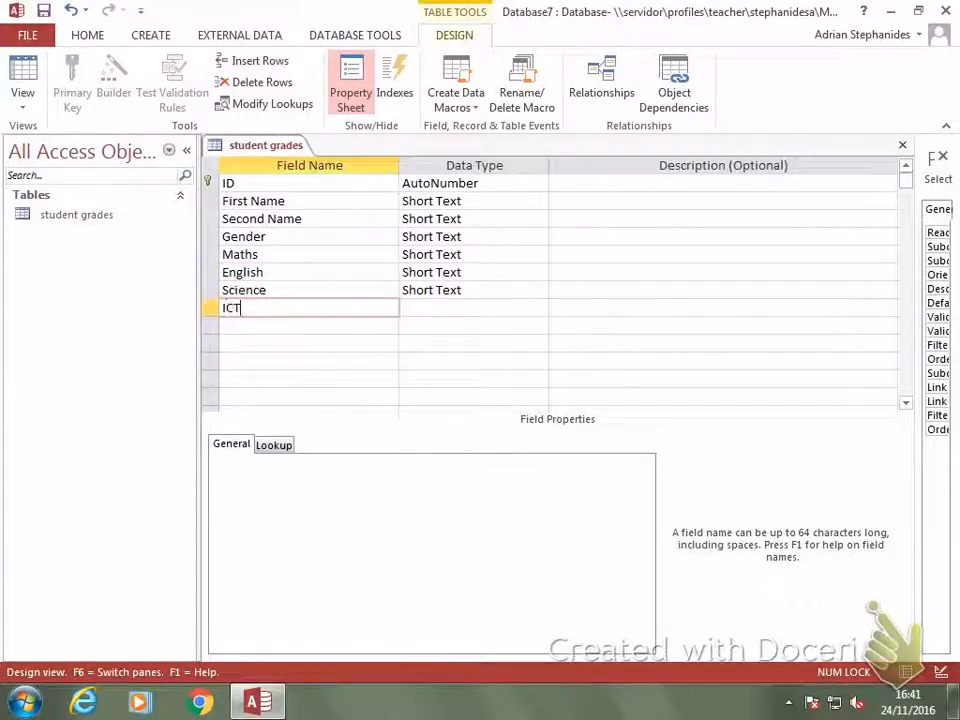
key(Down)
text(Bus)
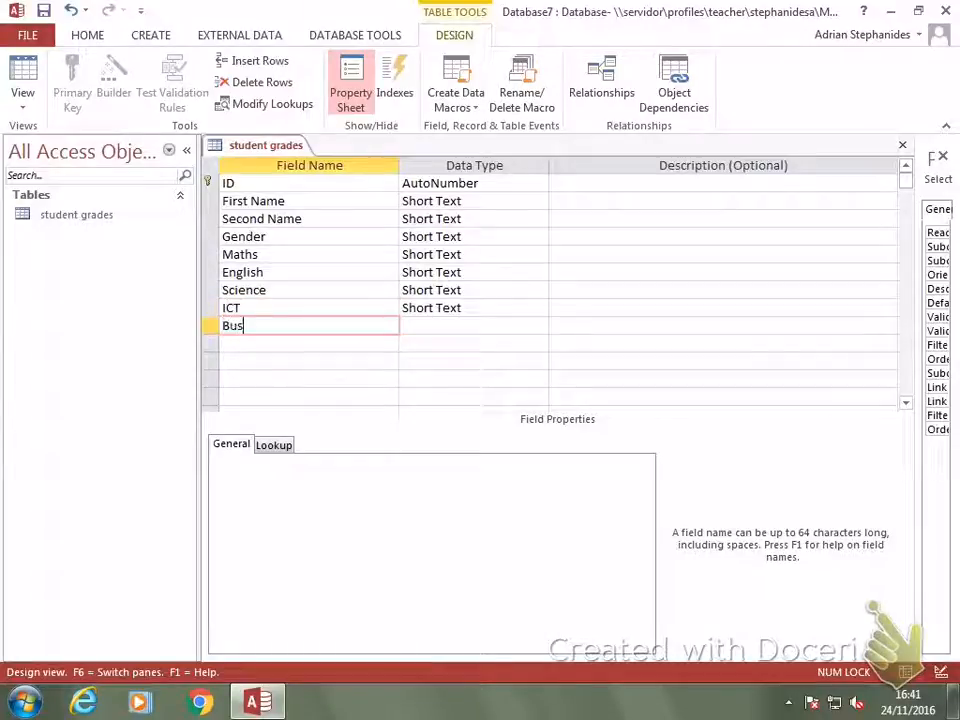
text(iness)
key(Down)
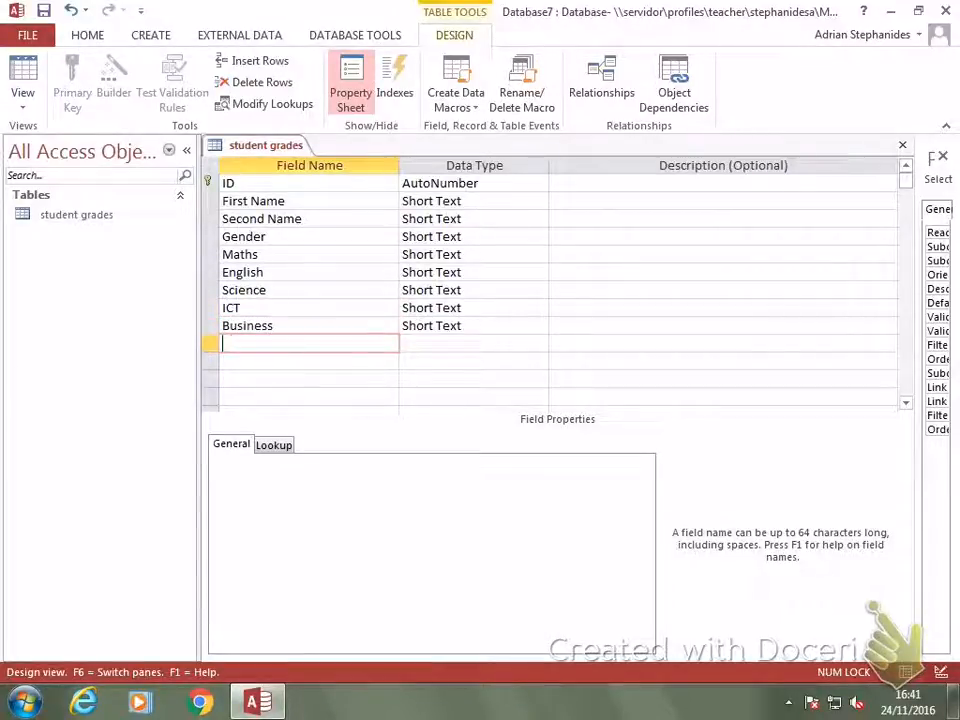
text(Art)
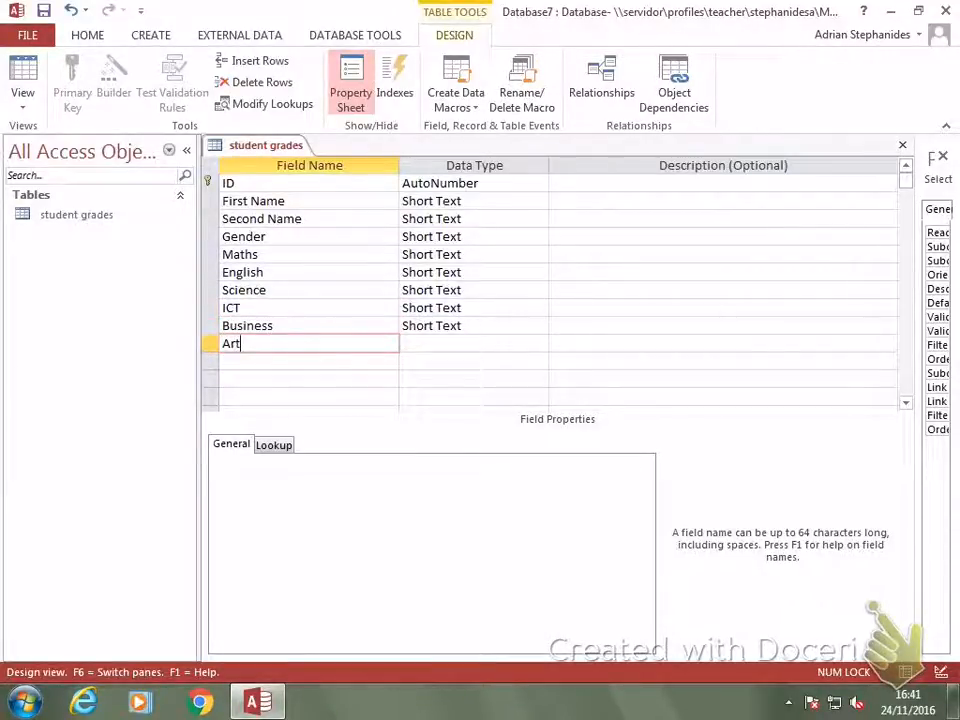
key(Tab)
key(Down)
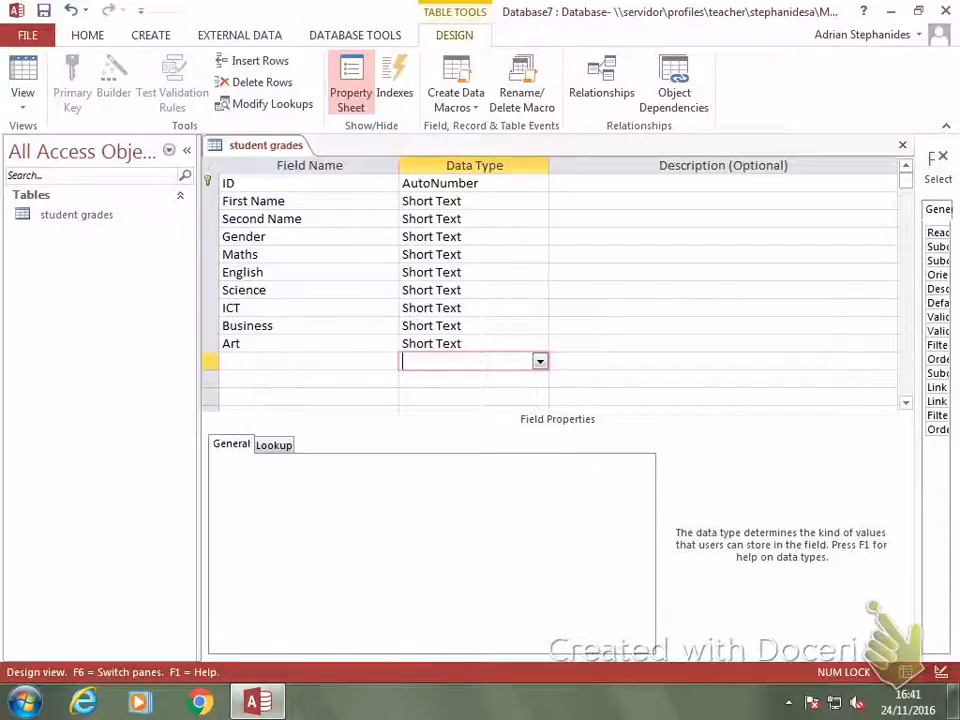
Set the data type of the Maths, English and Science fields to Number.
click(409, 254)
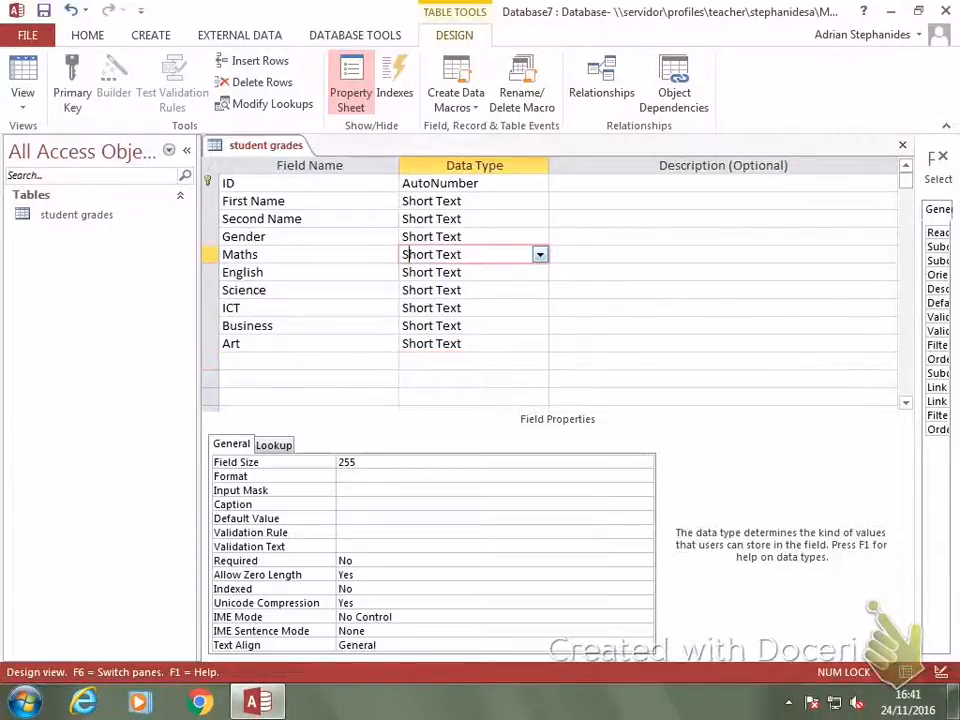
click(540, 254)
click(430, 308)
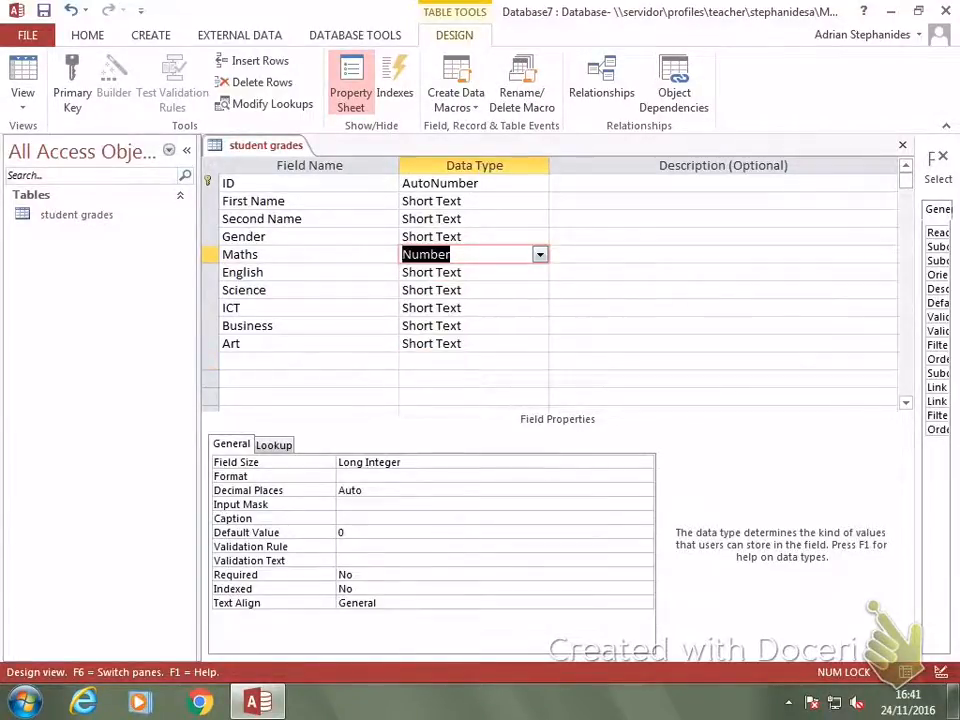
click(409, 272)
click(540, 272)
click(430, 326)
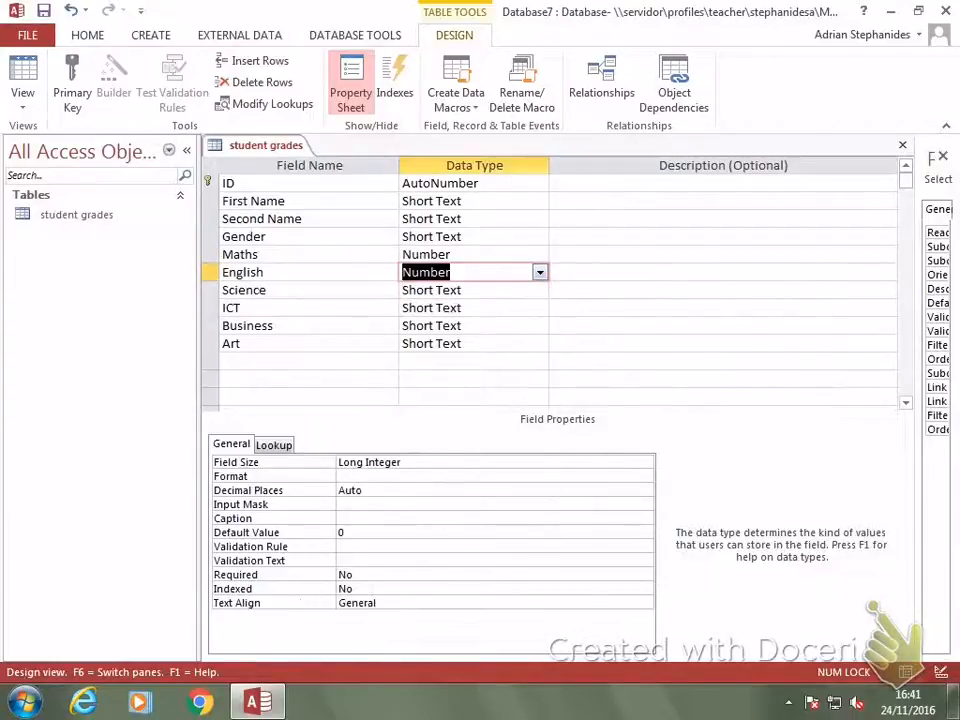
click(409, 290)
click(540, 290)
click(430, 343)
Set the data type of the ICT, Business and Art fields to Number.
click(409, 308)
click(540, 308)
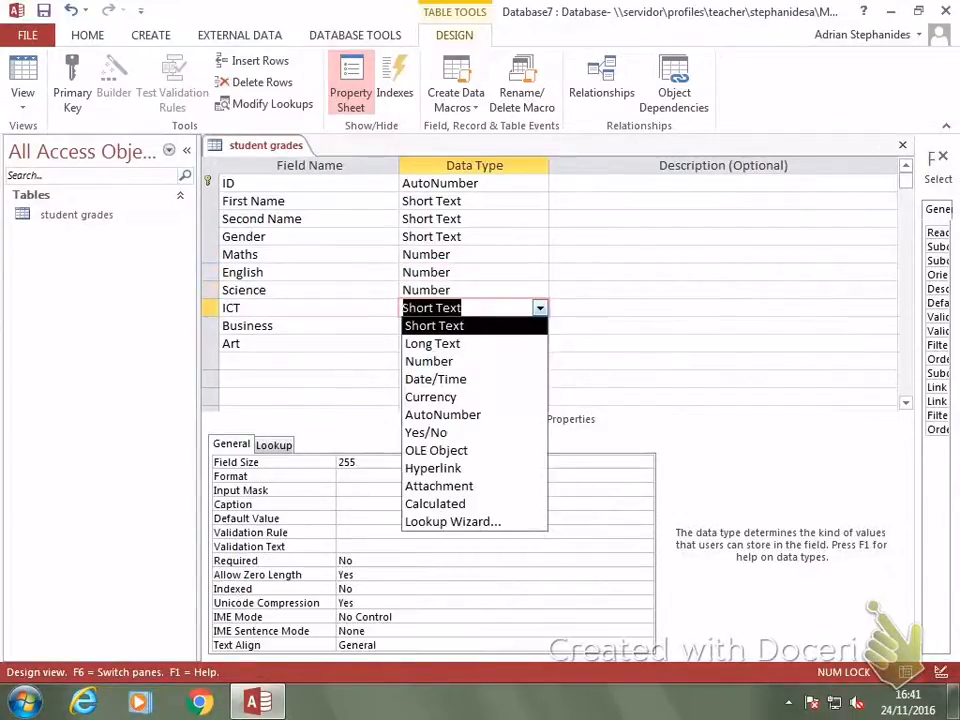
click(430, 361)
click(540, 326)
click(430, 379)
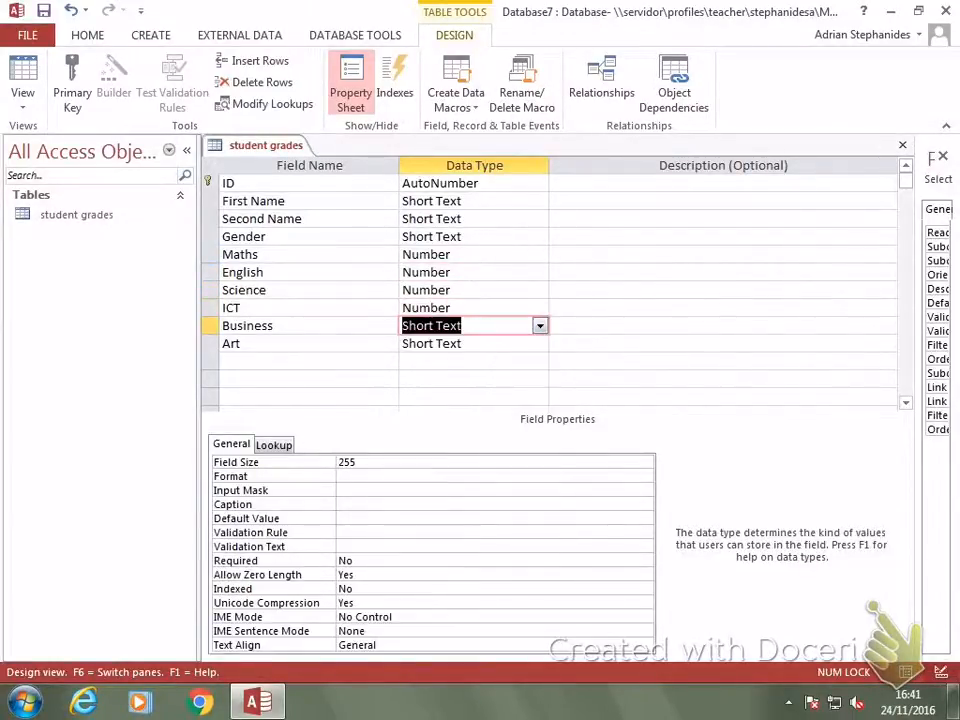
click(540, 326)
click(430, 379)
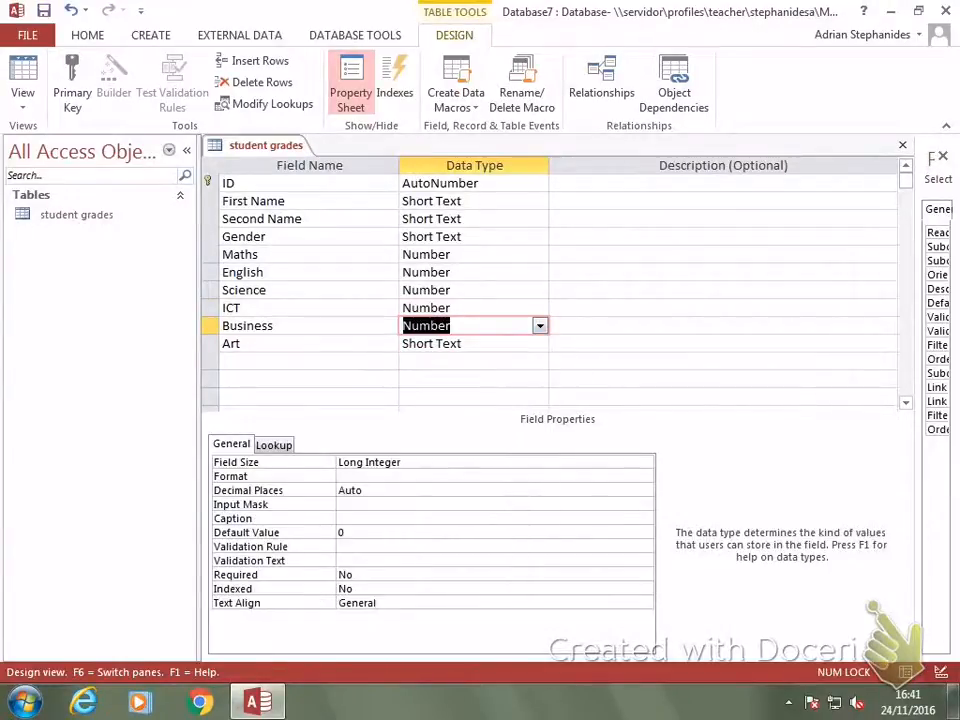
click(540, 343)
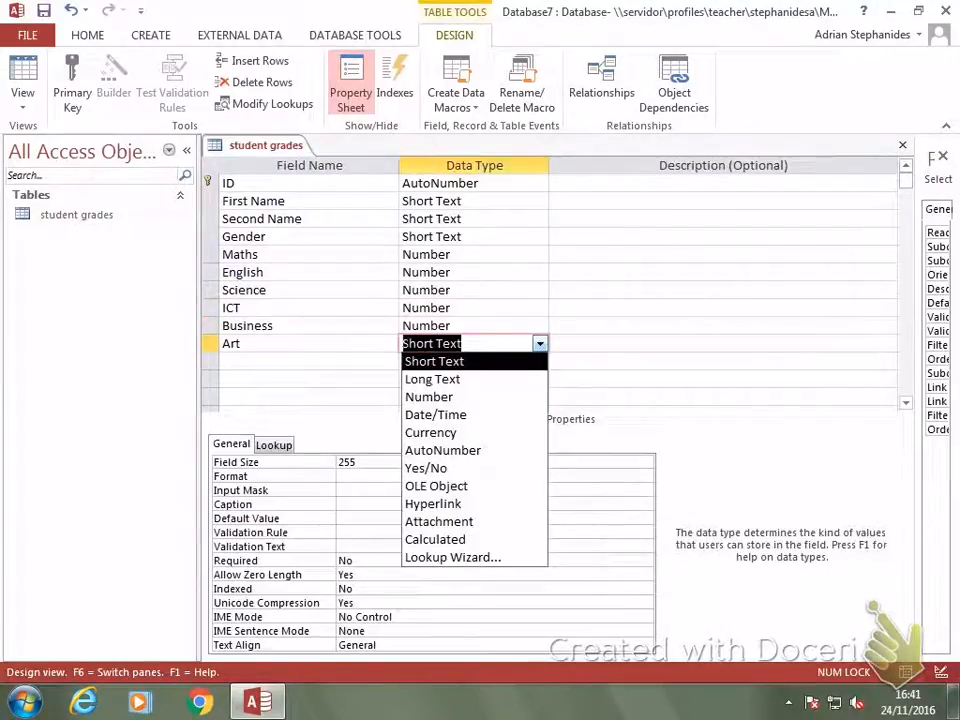
click(430, 397)
click(640, 343)
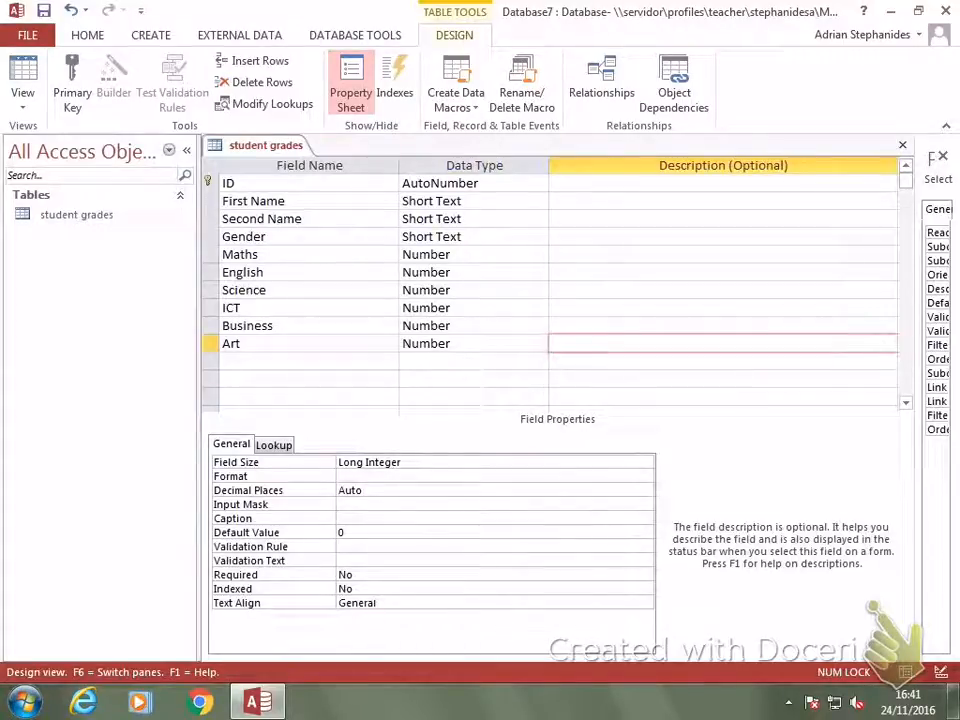
Rename the ID field to Student number and close the table, saving the design changes.
double_click(229, 183)
text(Stu)
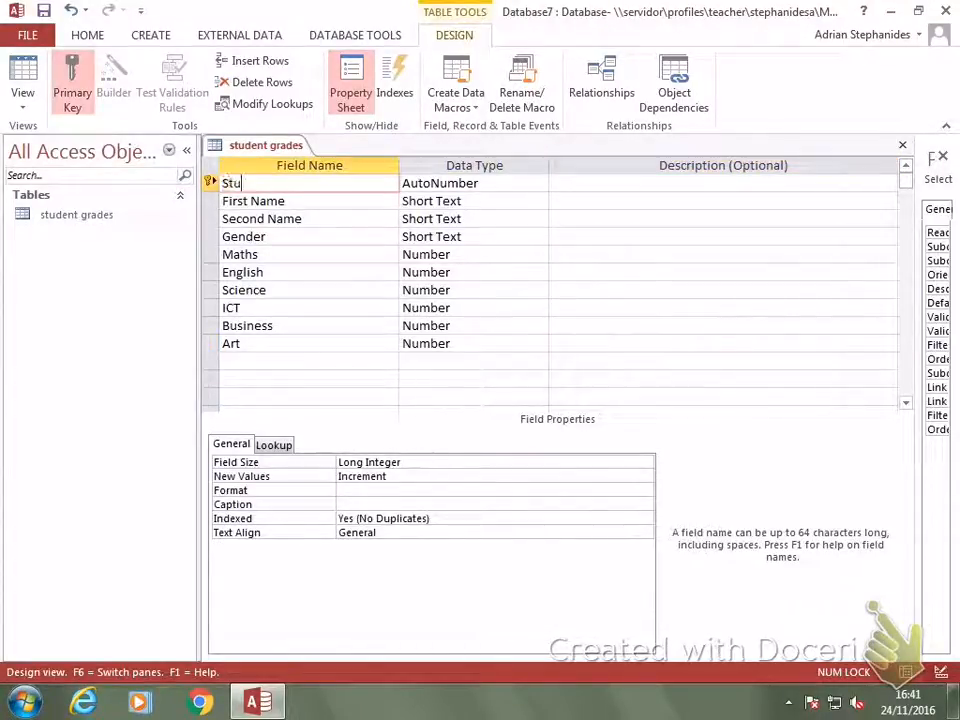
text(dent)
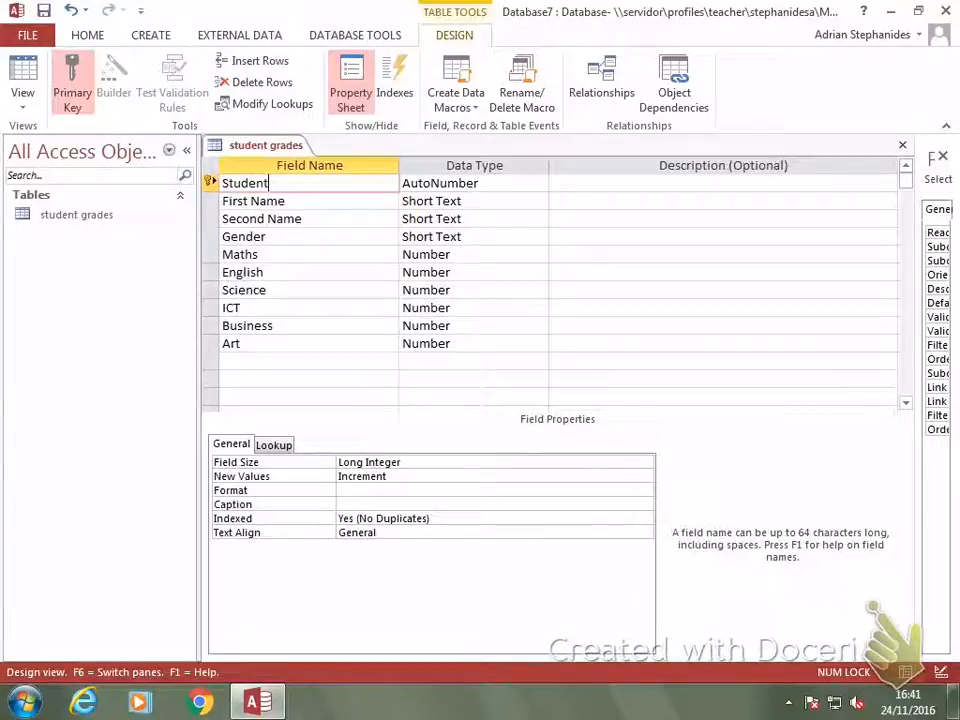
text( number)
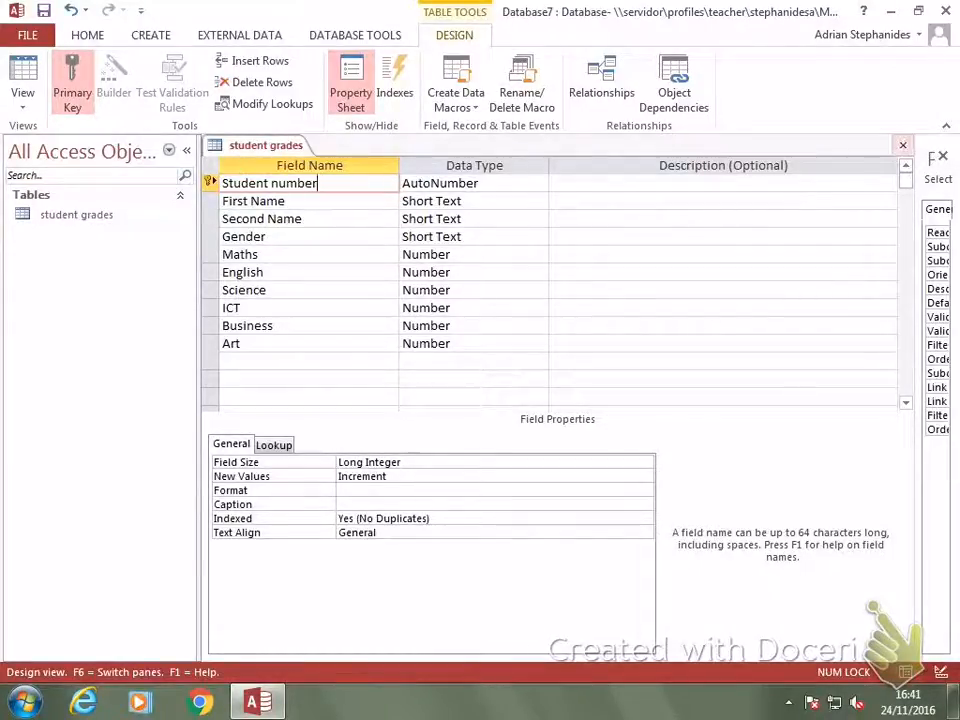
click(902, 145)
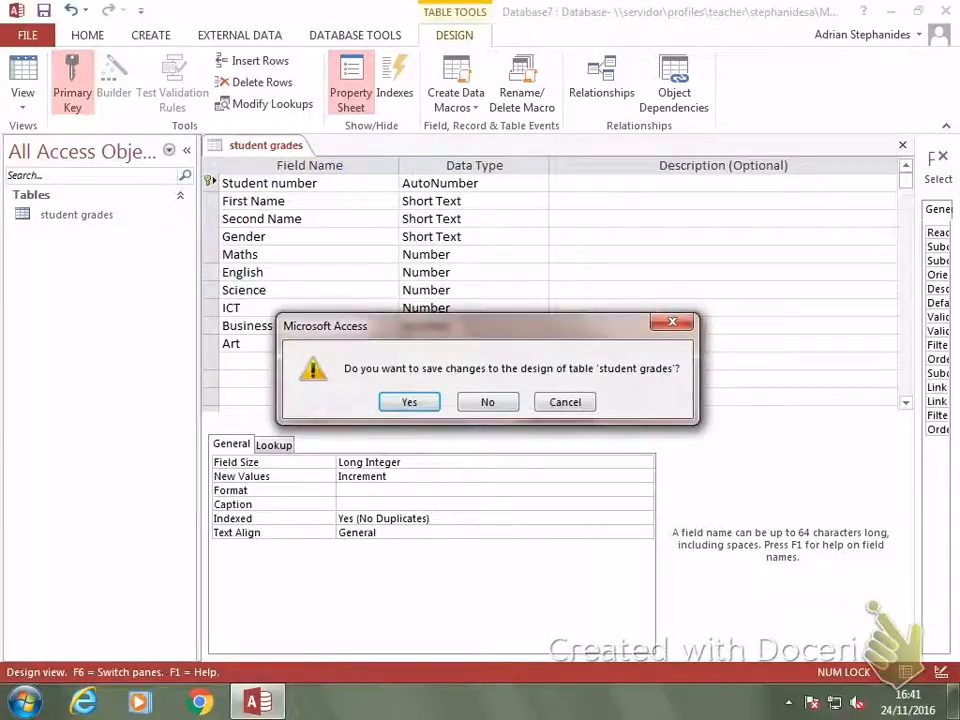
key(Return)
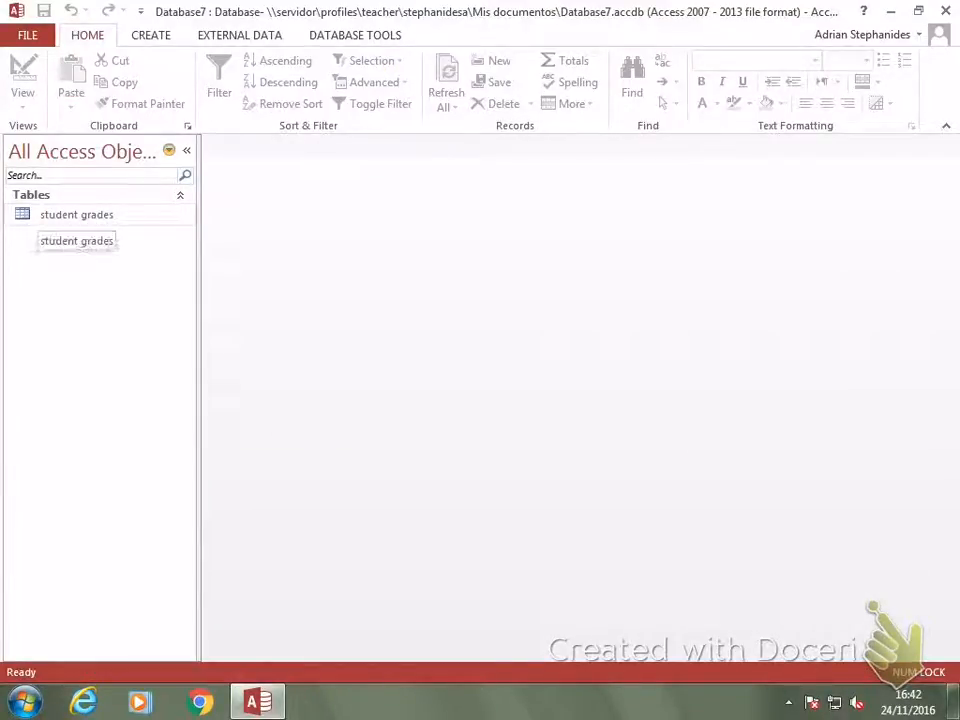
Open the student grades table and enter the first student's first name, second name and gender M.
double_click(76, 214)
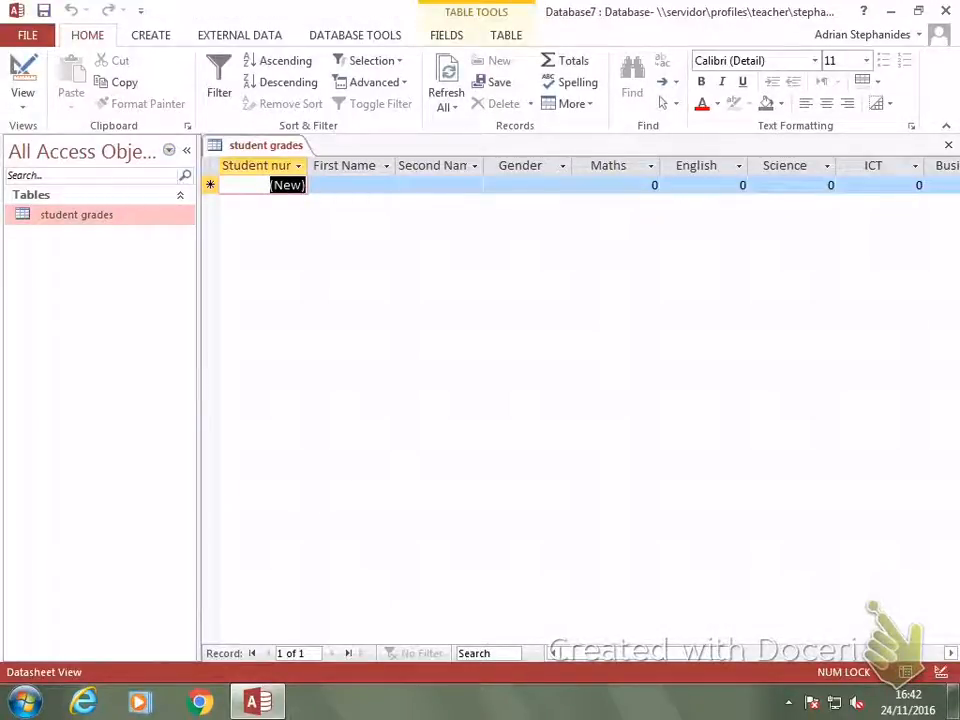
click(350, 185)
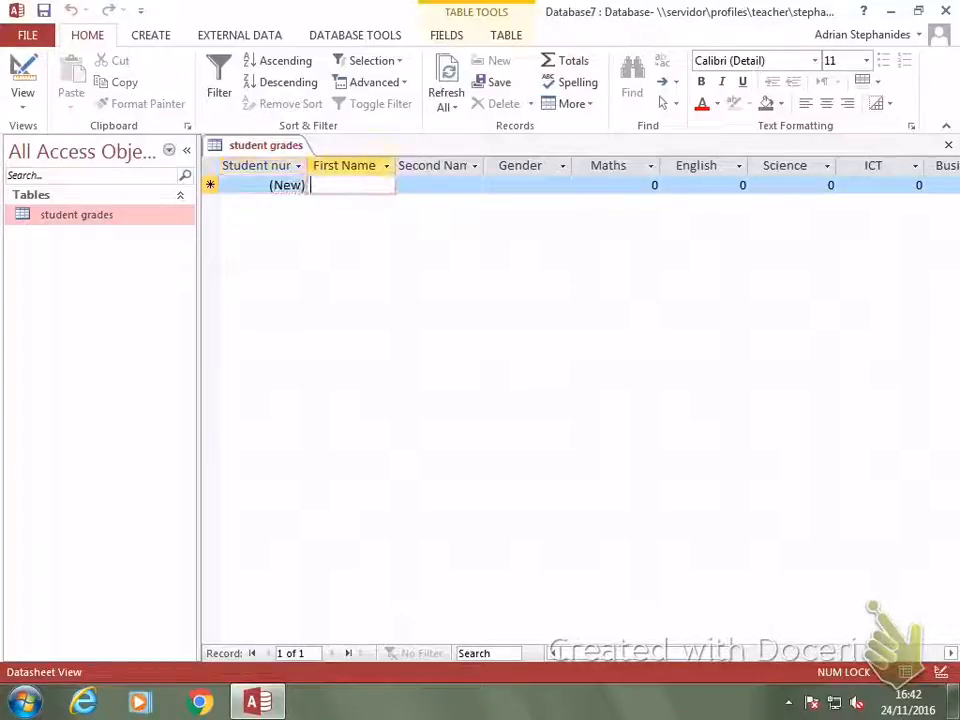
text(S)
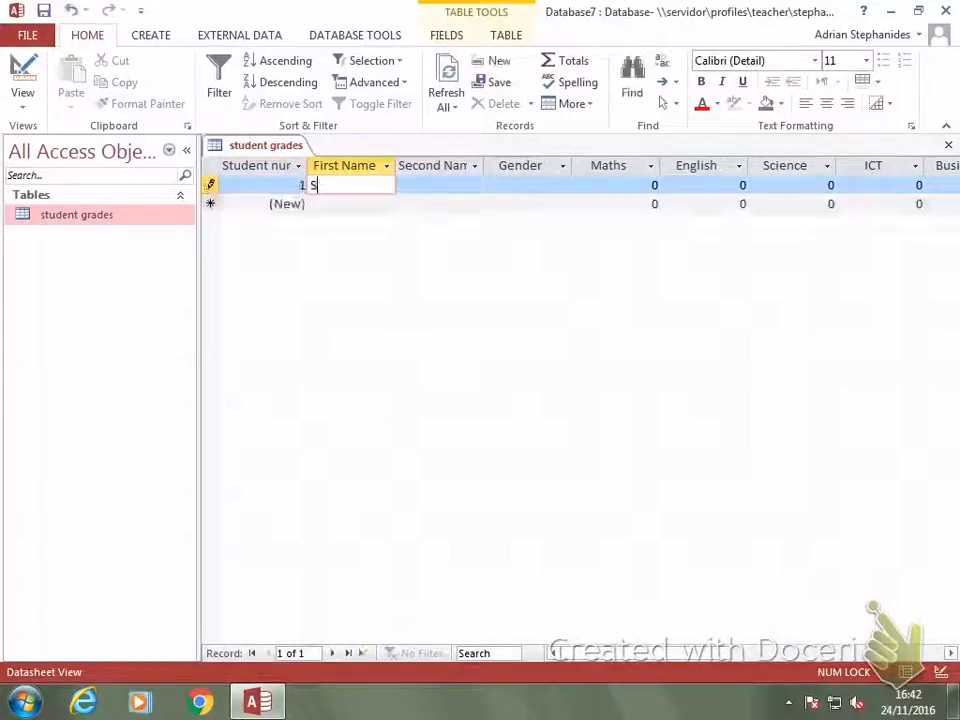
text(teve)
key(Tab)
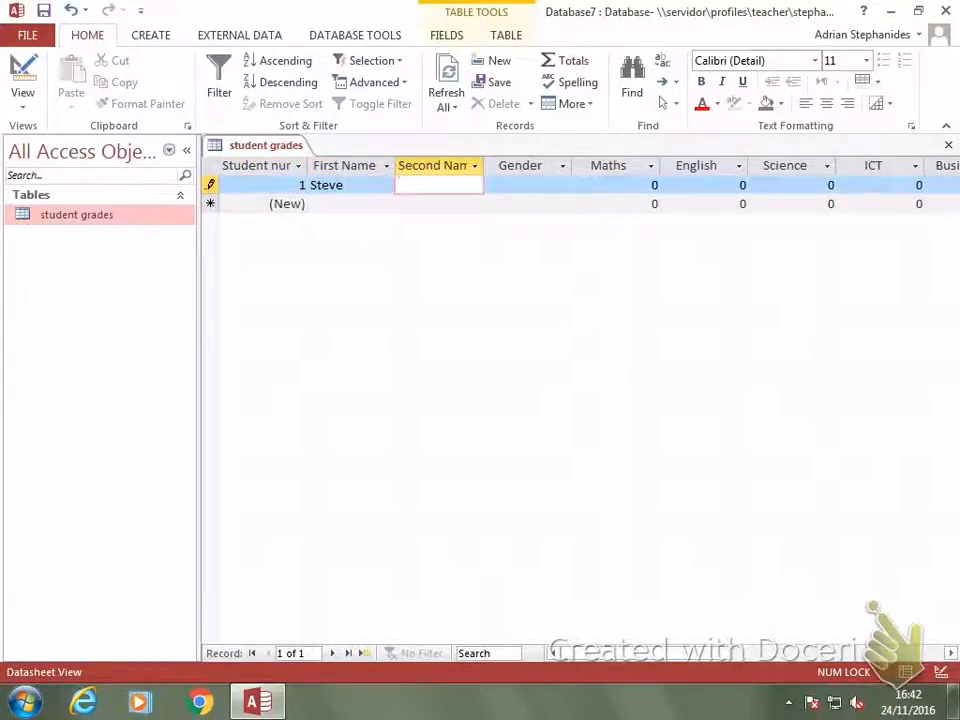
text(Smi)
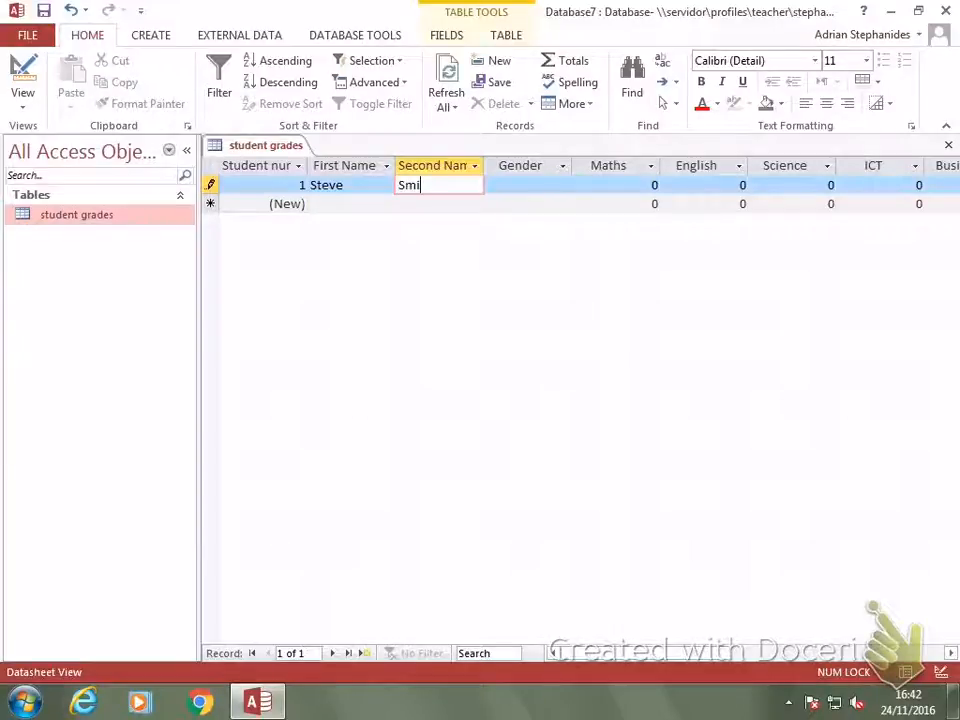
text(th)
key(Tab)
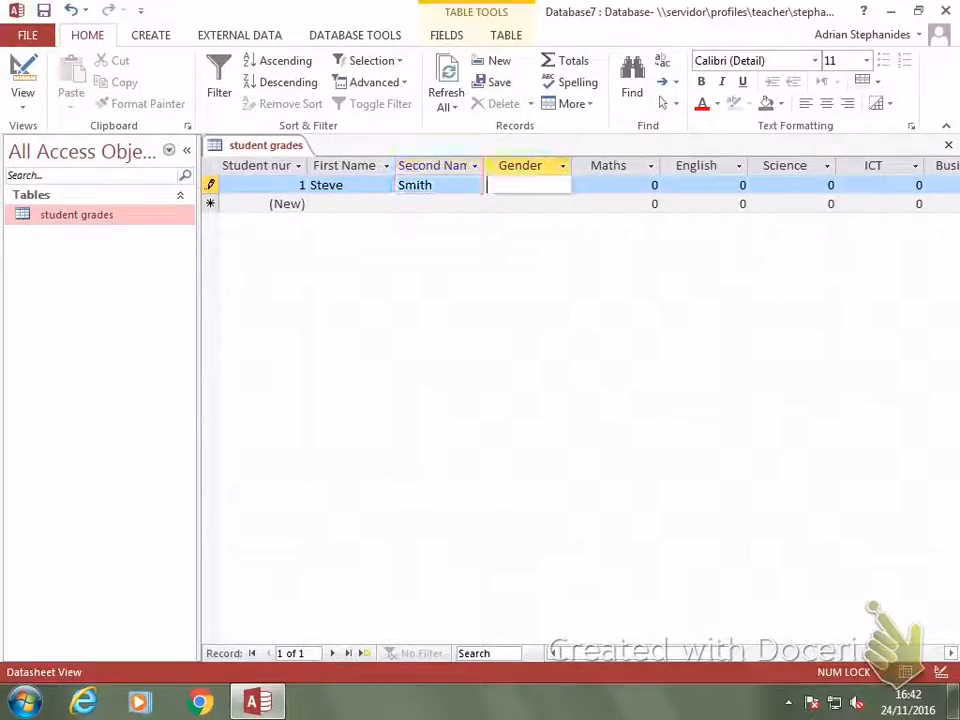
text(M)
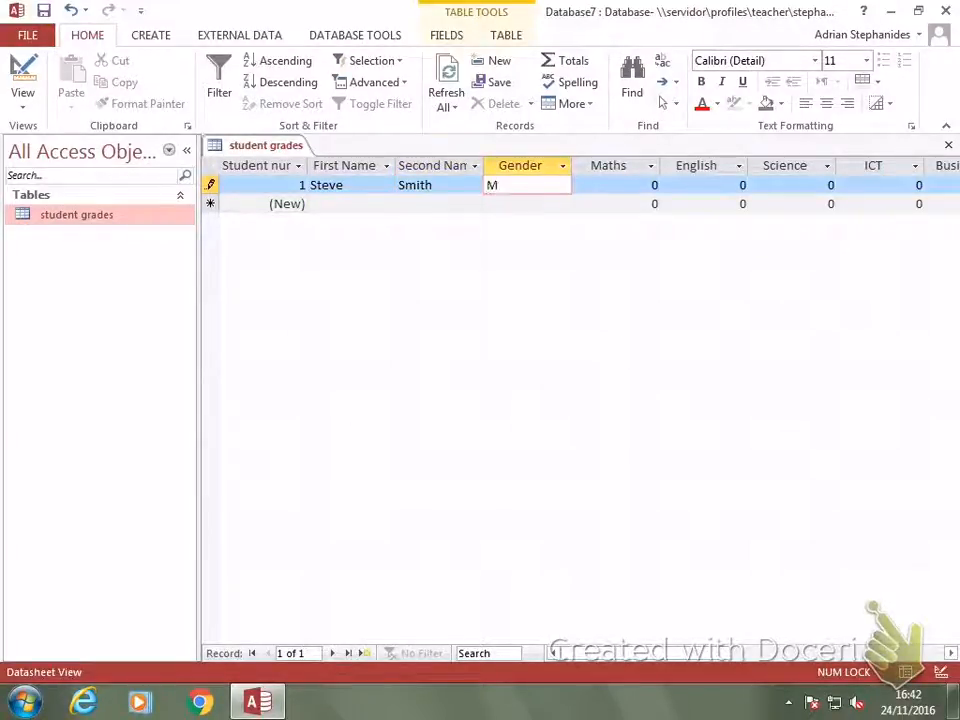
key(Tab)
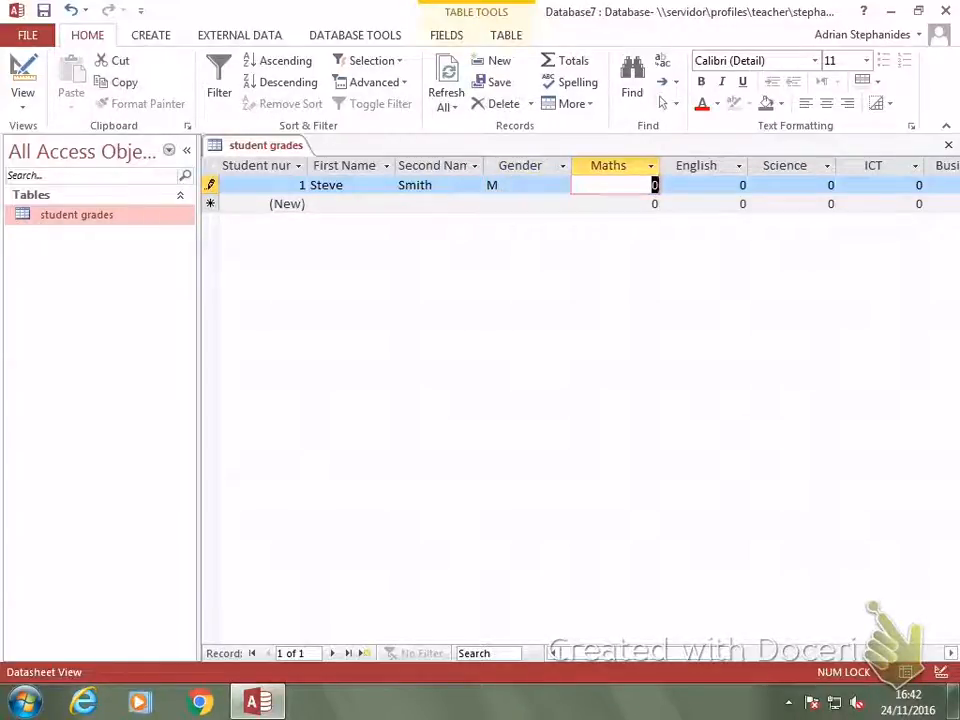
Enter the first student's grades: Maths 56, English 78, Science 56, ICT 96, Business 45 and Art 87.
text(56)
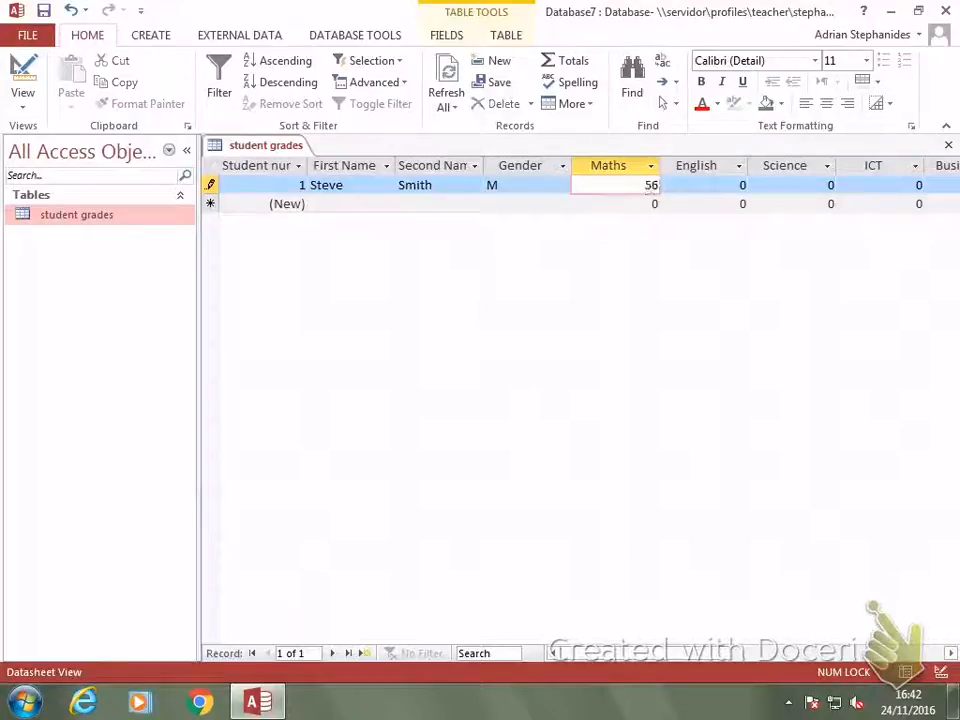
key(Tab)
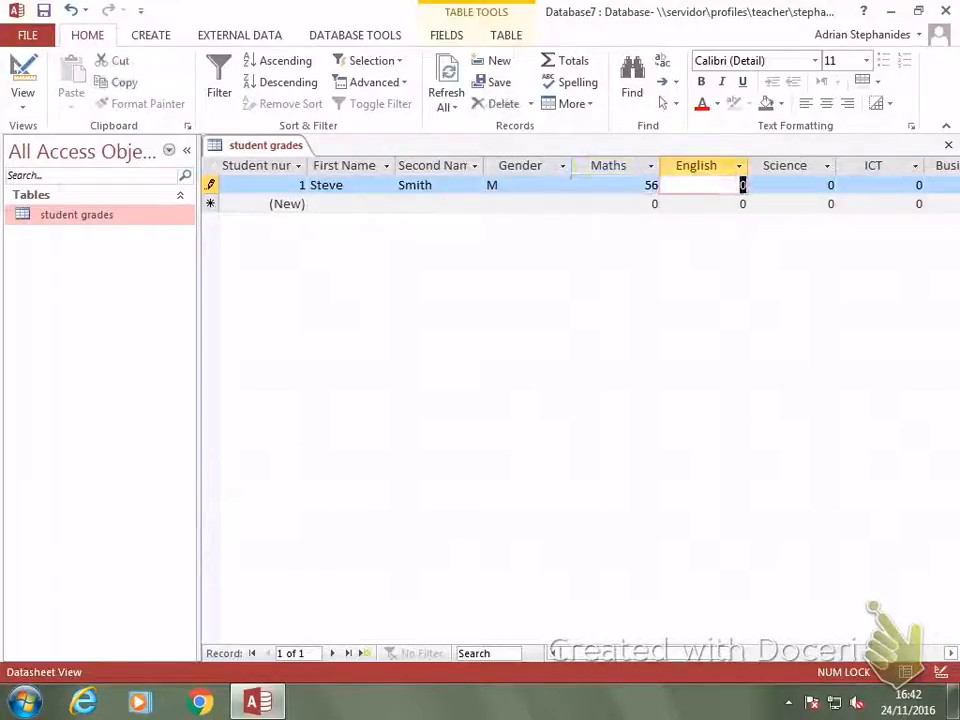
text(78)
key(Tab)
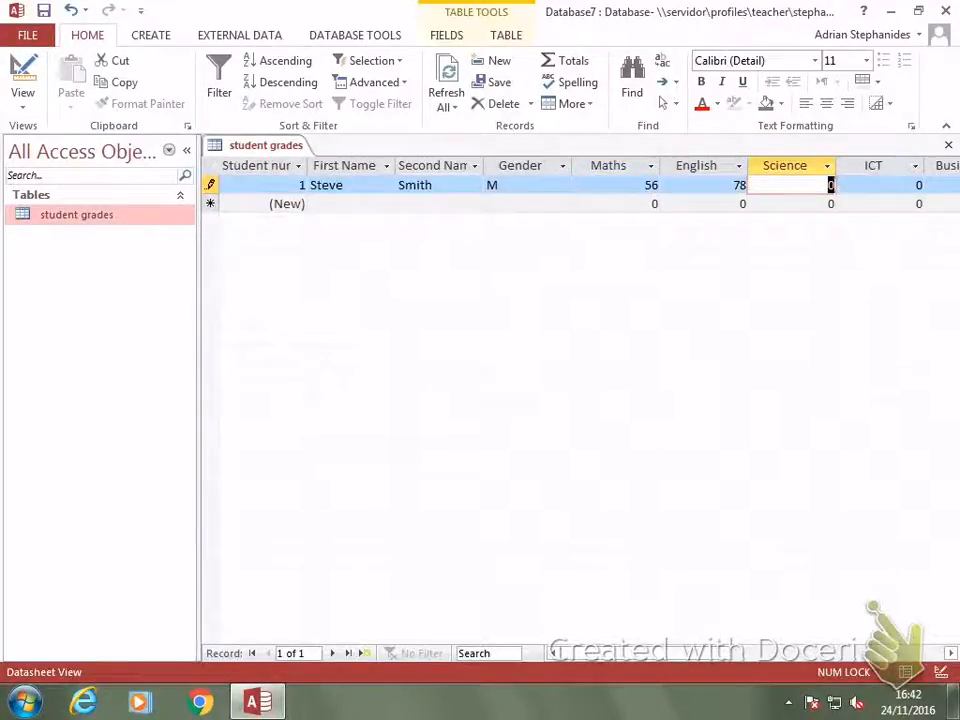
text(56)
key(Tab)
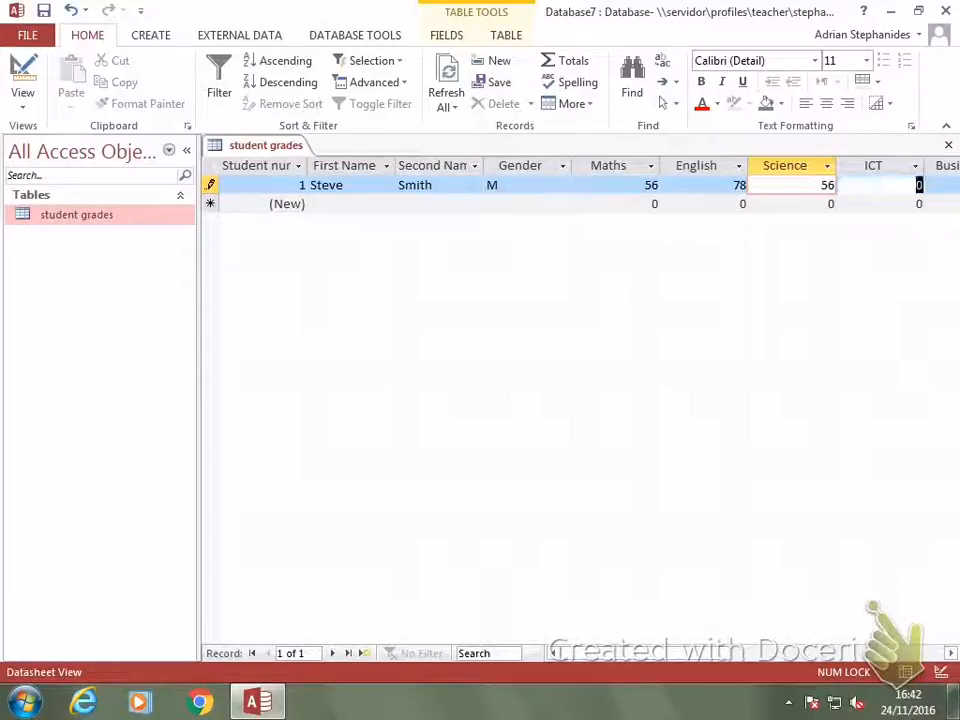
text(96)
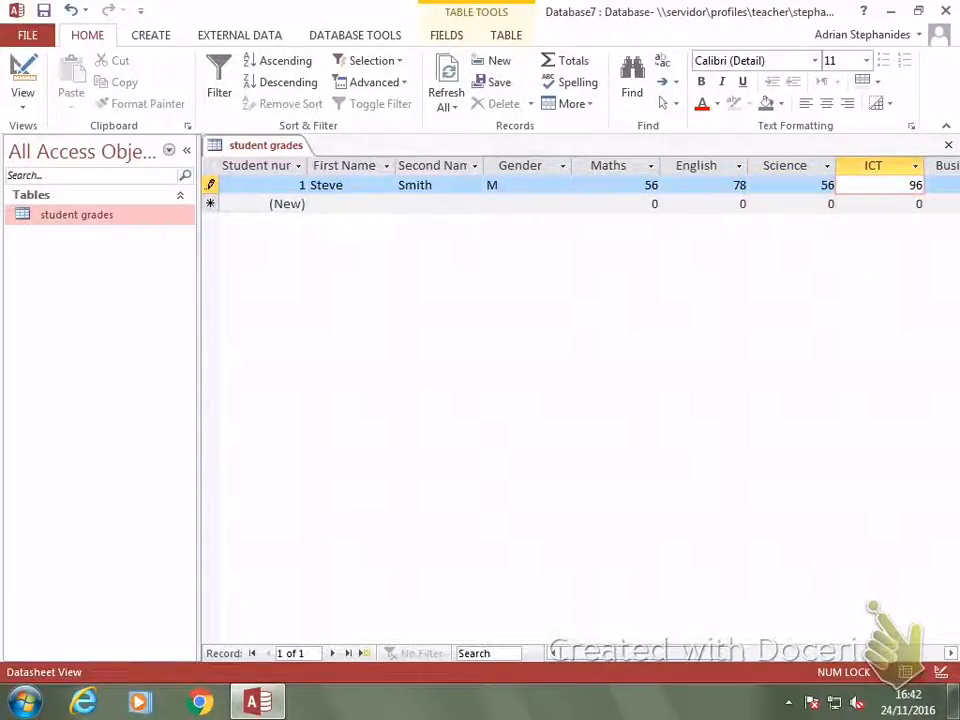
key(Tab)
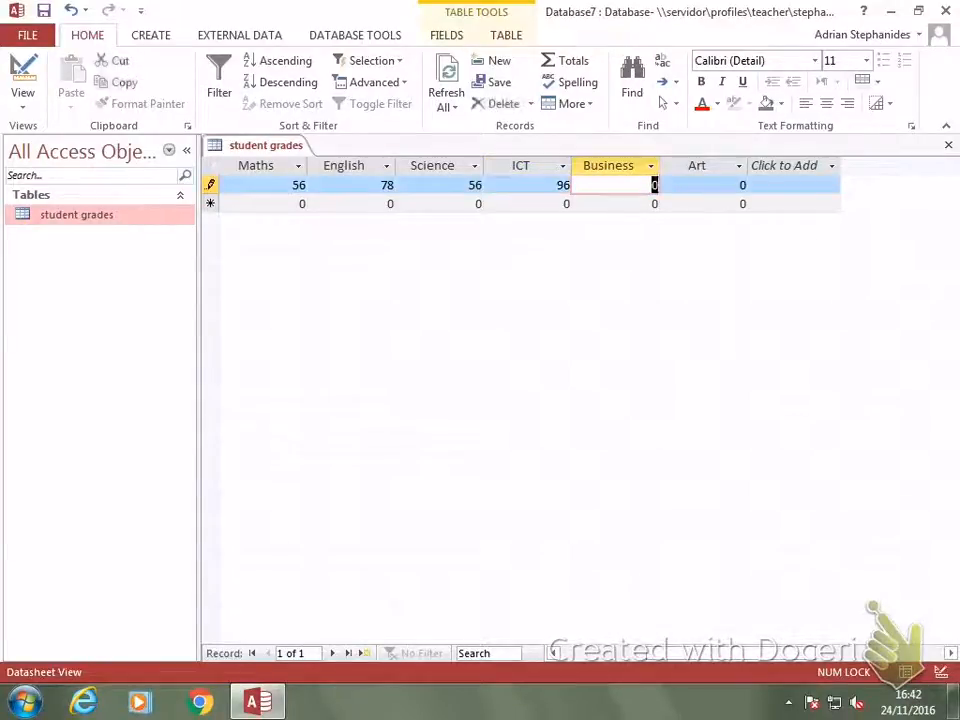
text(45)
key(Tab)
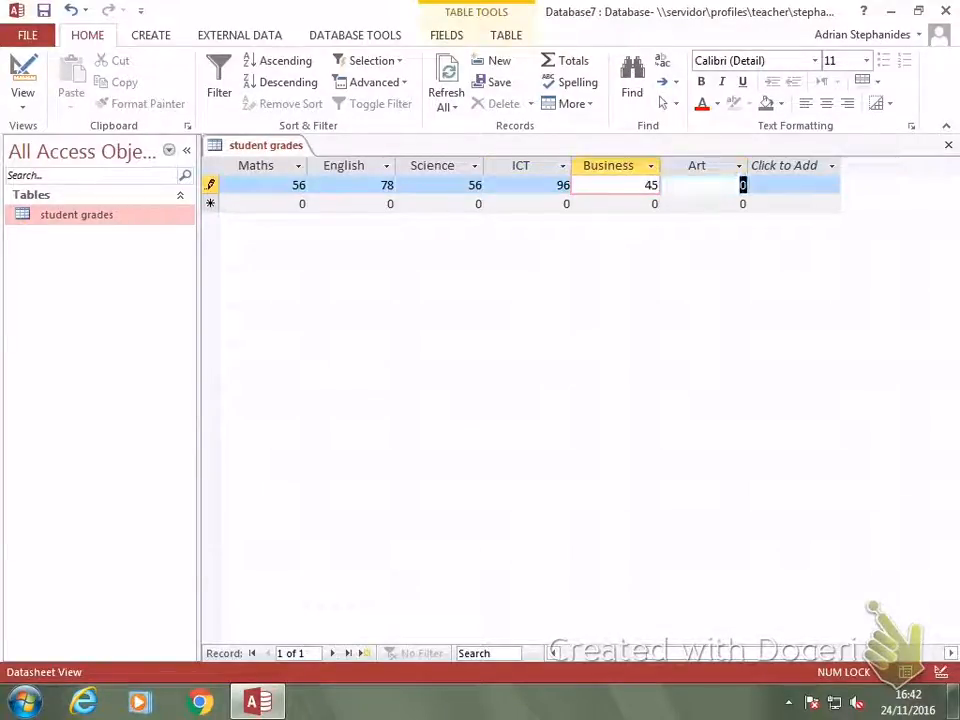
text(87)
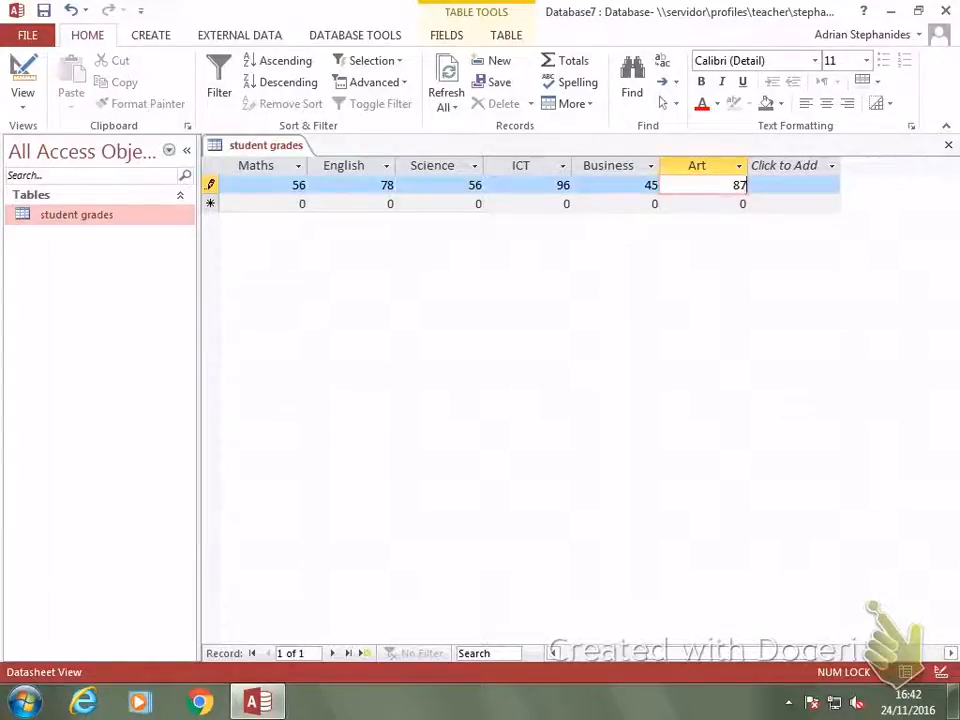
Start a second record with the next student's first name, and widen the Student number and First Name columns.
click(563, 204)
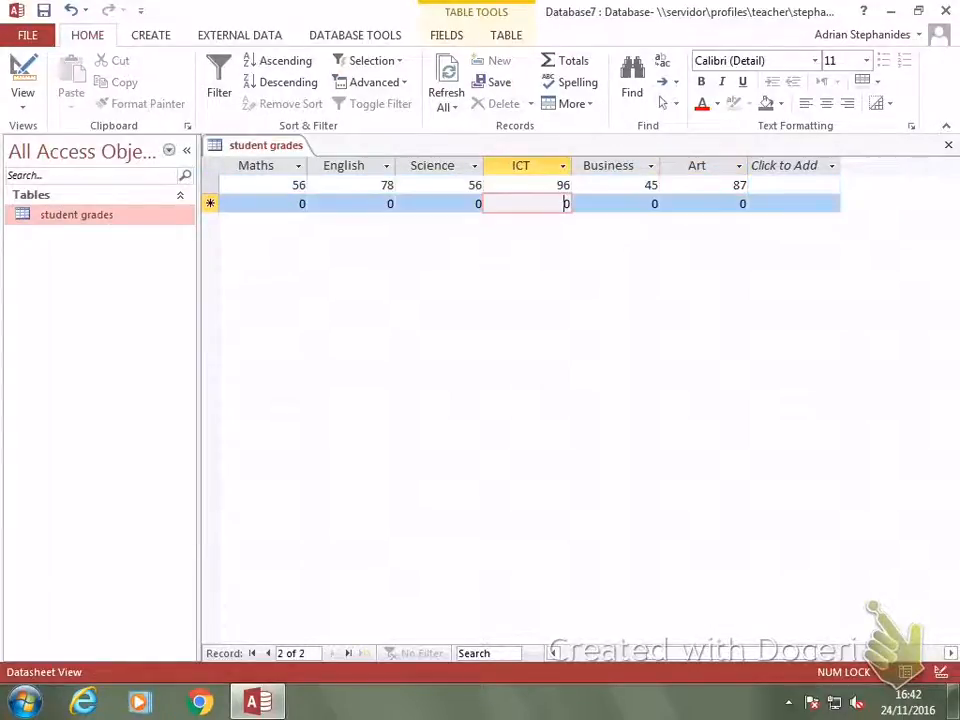
click(620, 653)
click(345, 204)
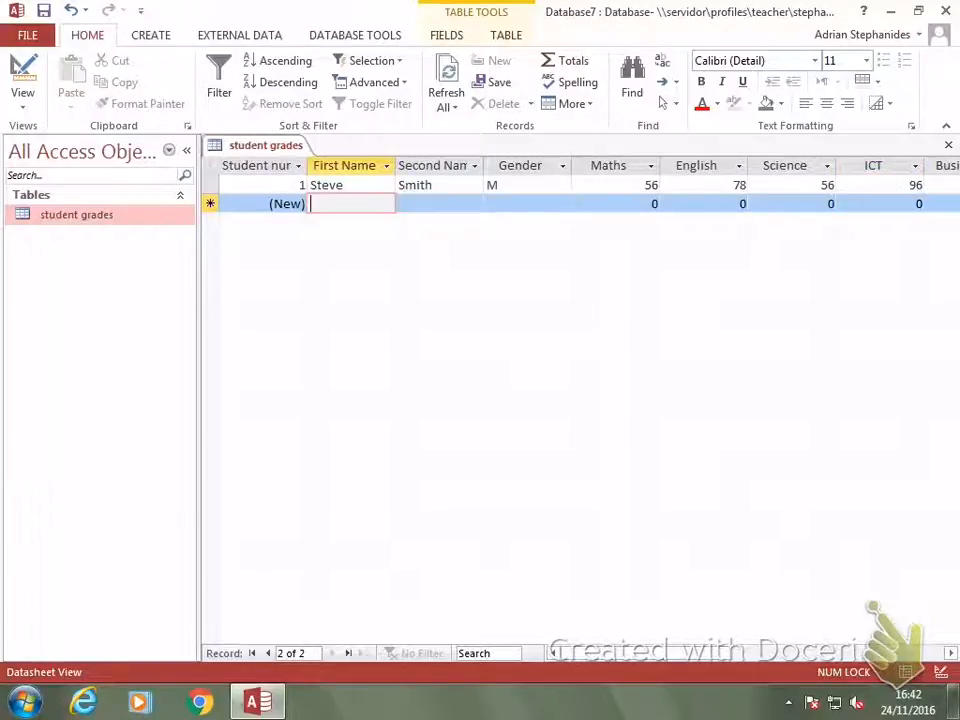
text(Maria)
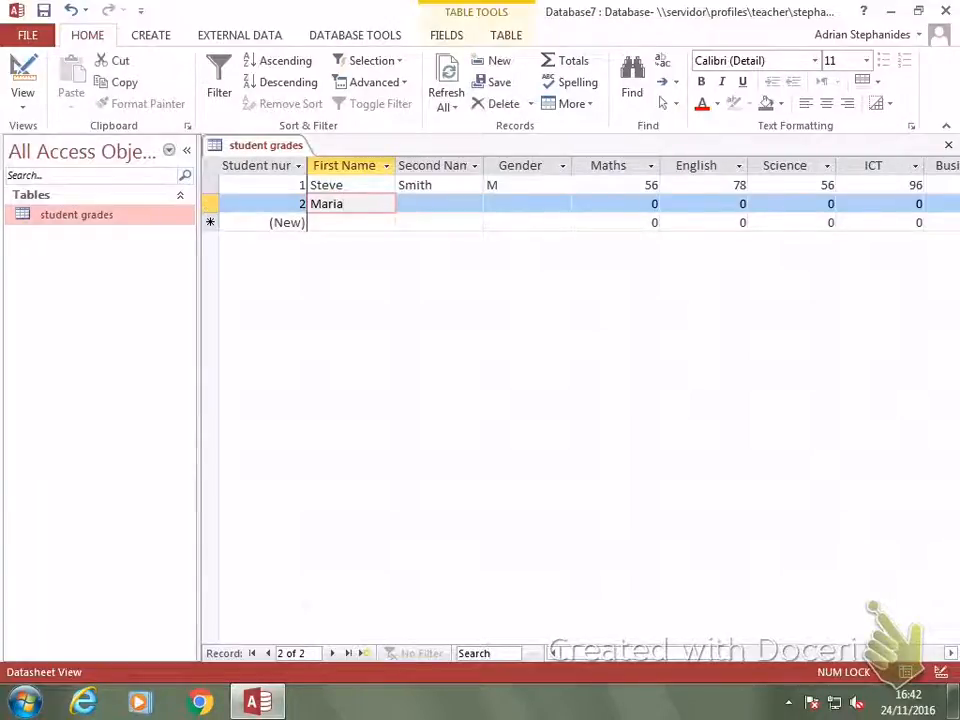
drag(309, 165, 340, 165)
drag(444, 165, 457, 165)
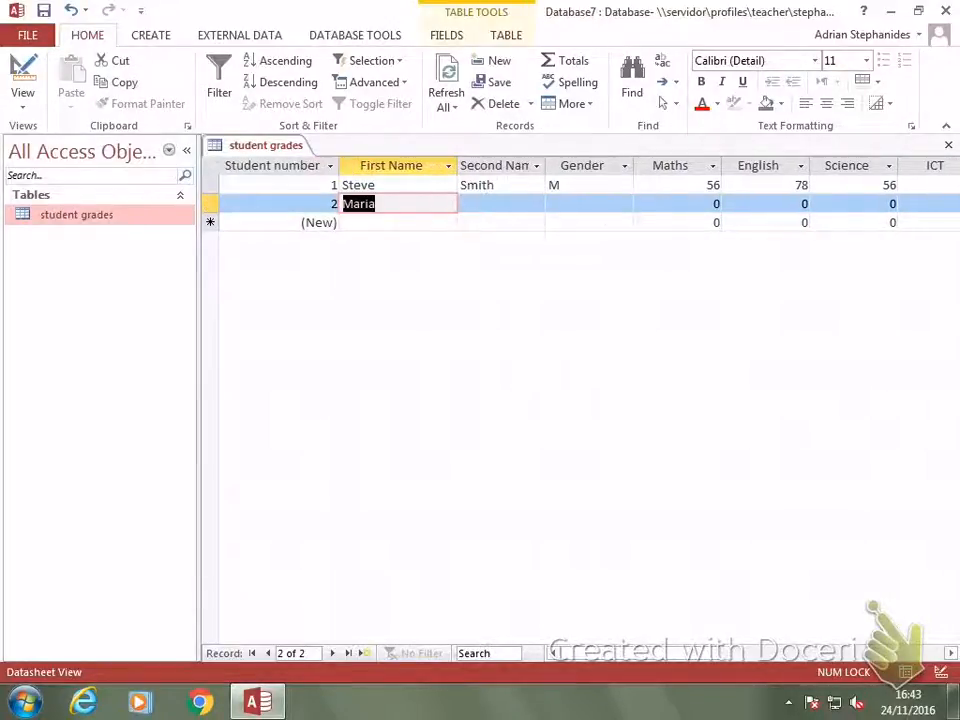